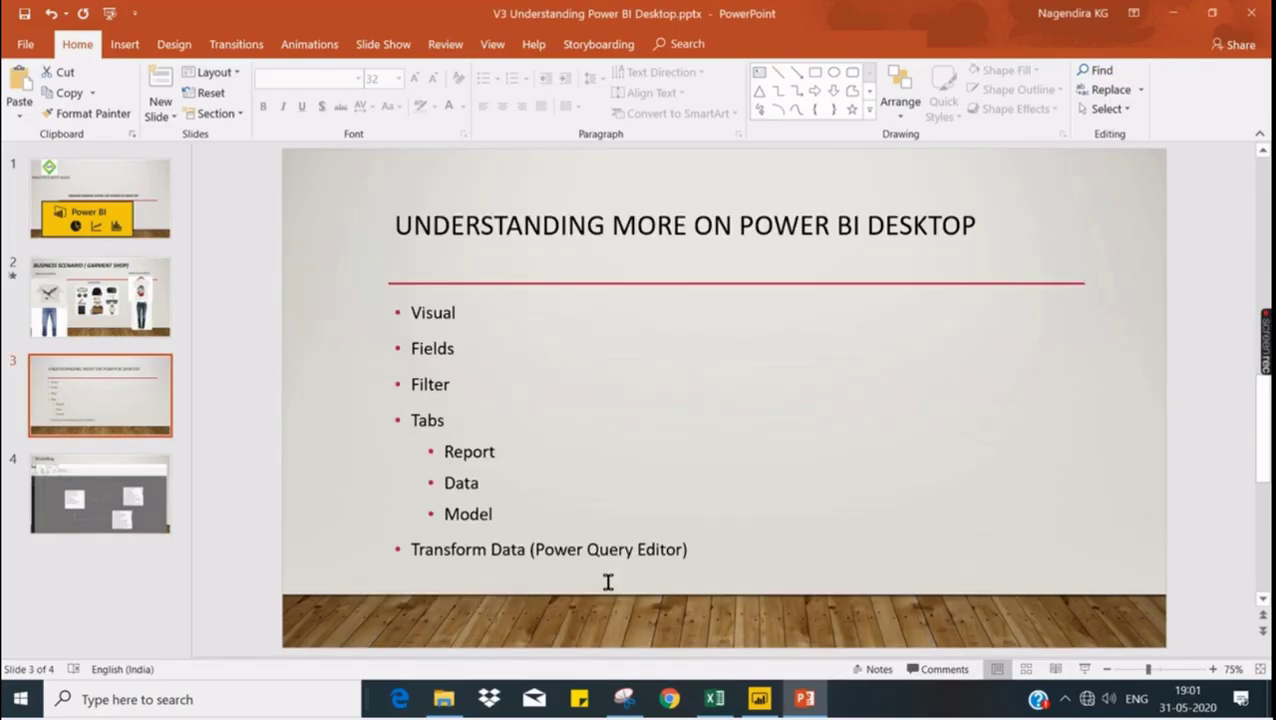
Step: Switch from the PowerPoint slide to the Power BI Summary report
click(759, 698)
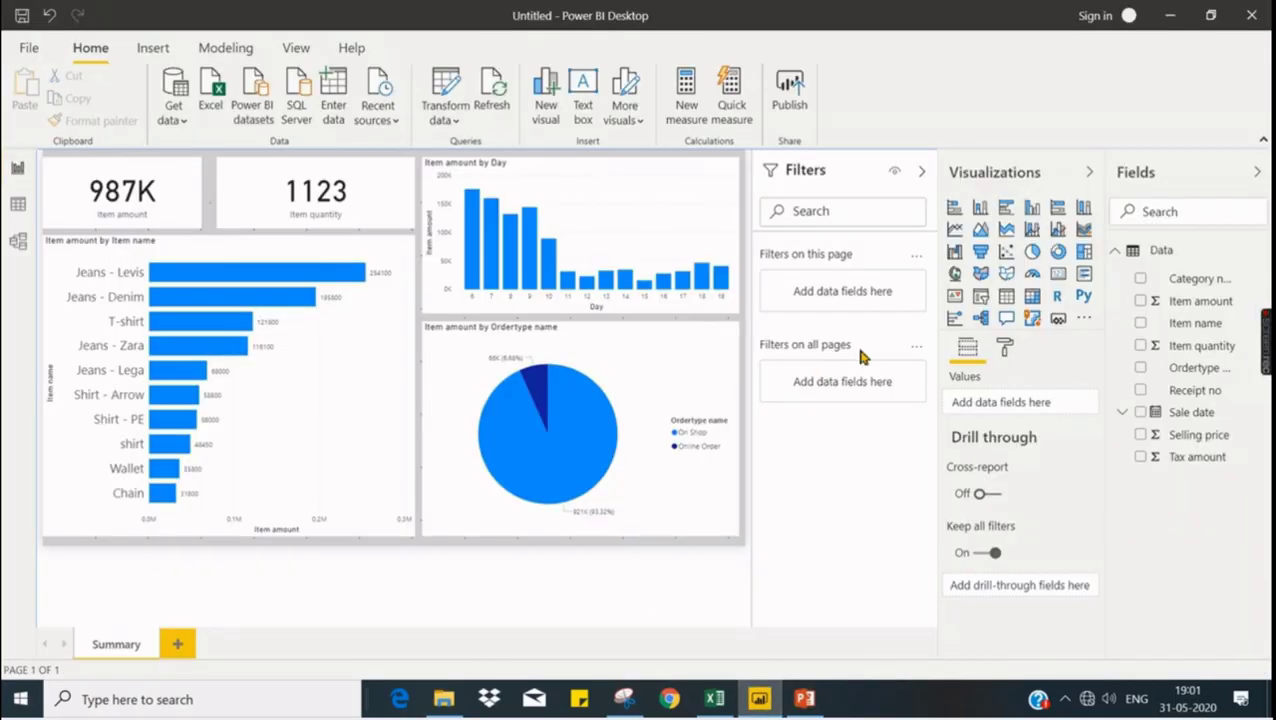
Step: Turn the Item amount by Ordertype name pie chart into a stacked column chart
key(alt+Tab)
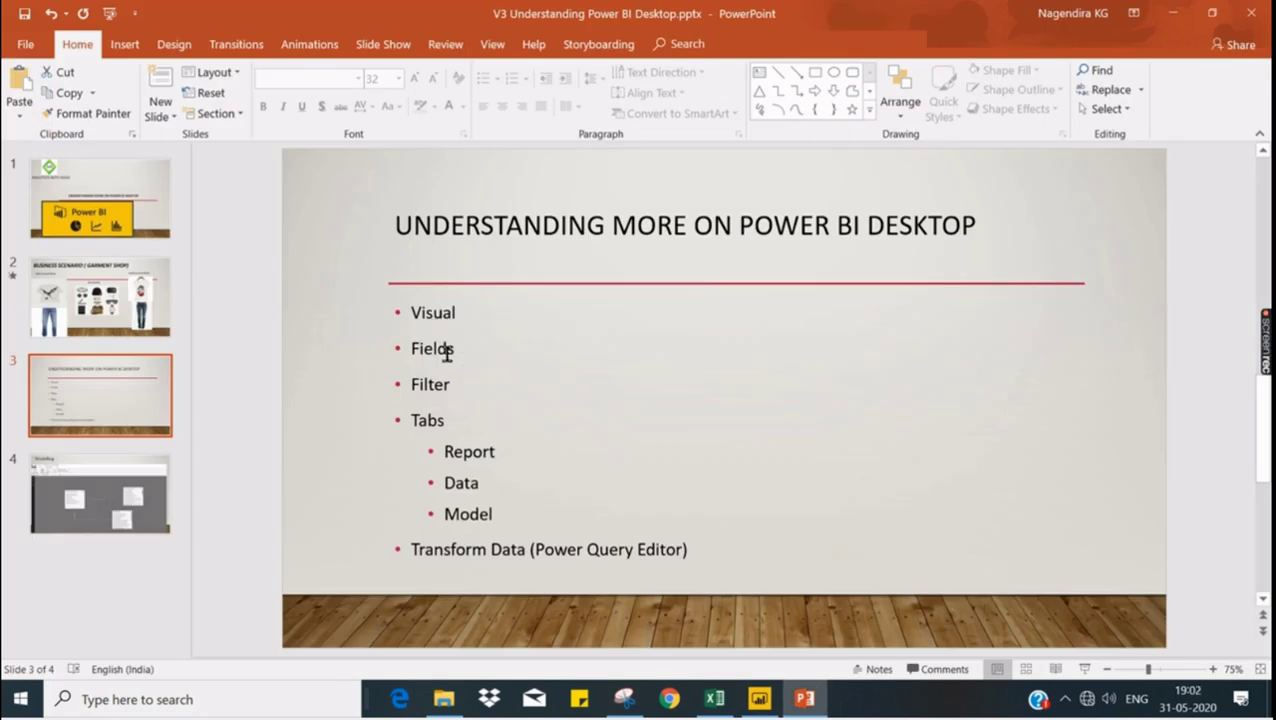
key(alt+Tab)
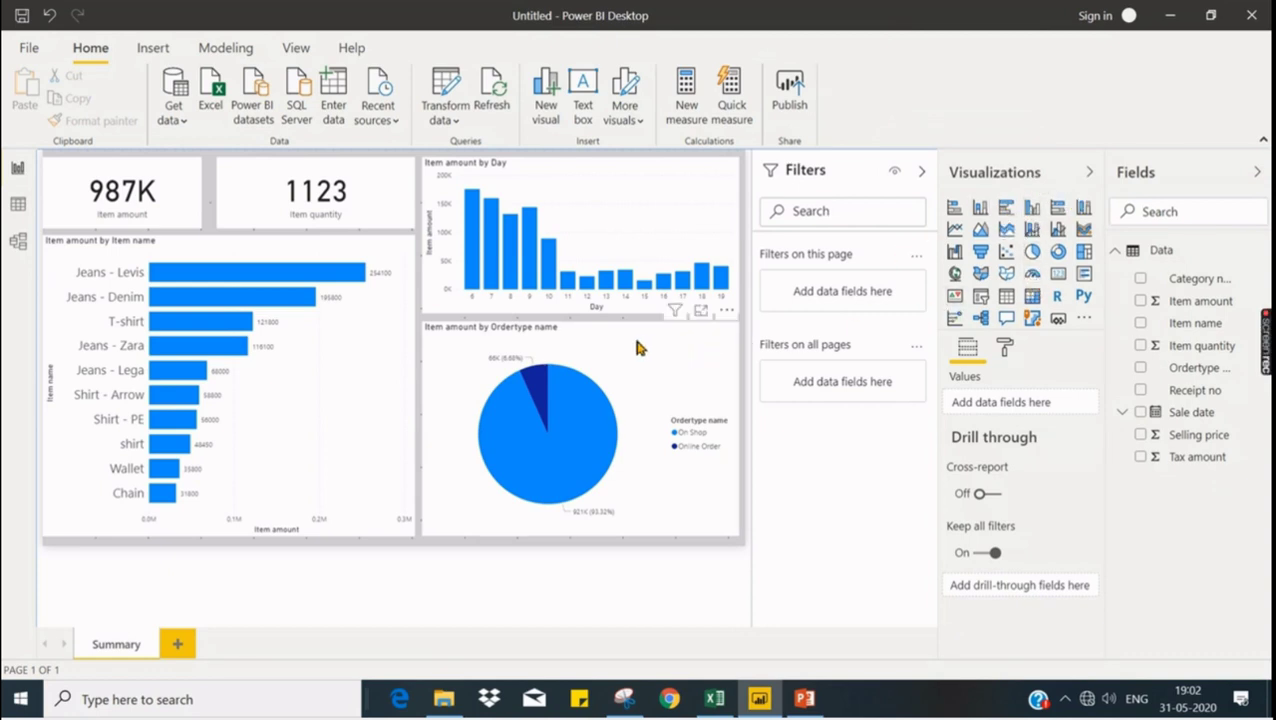
click(610, 402)
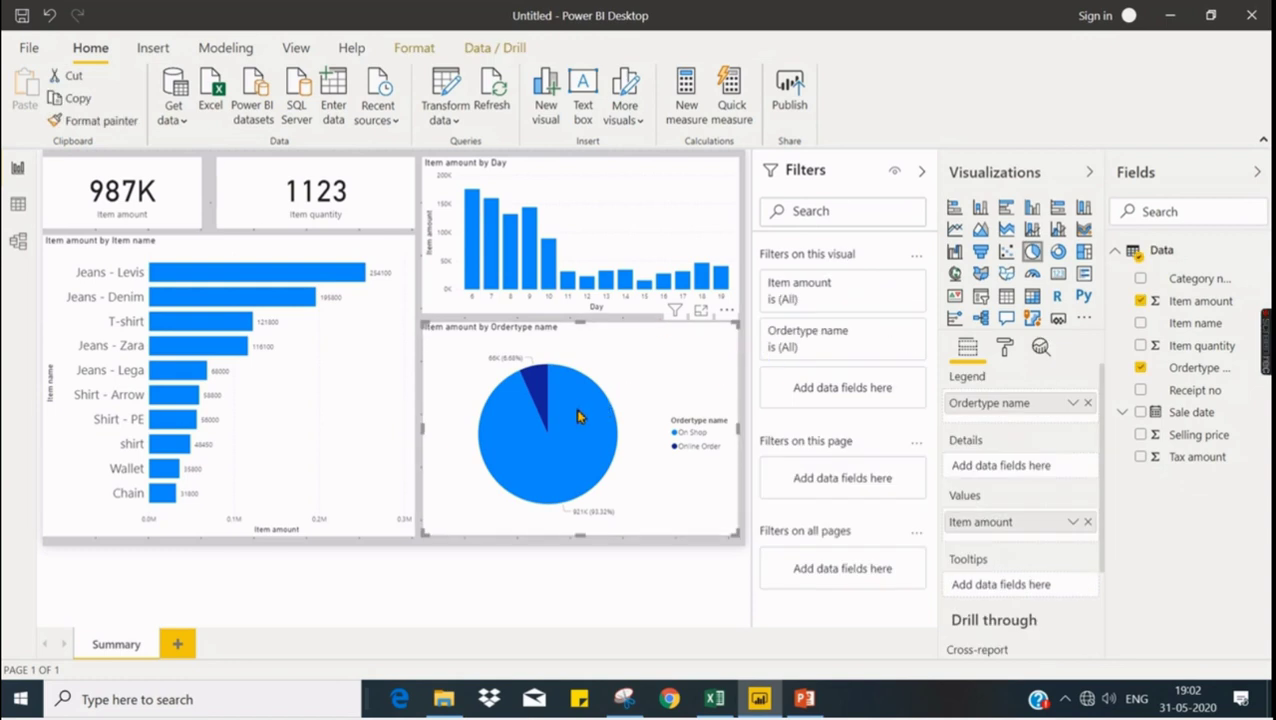
click(980, 208)
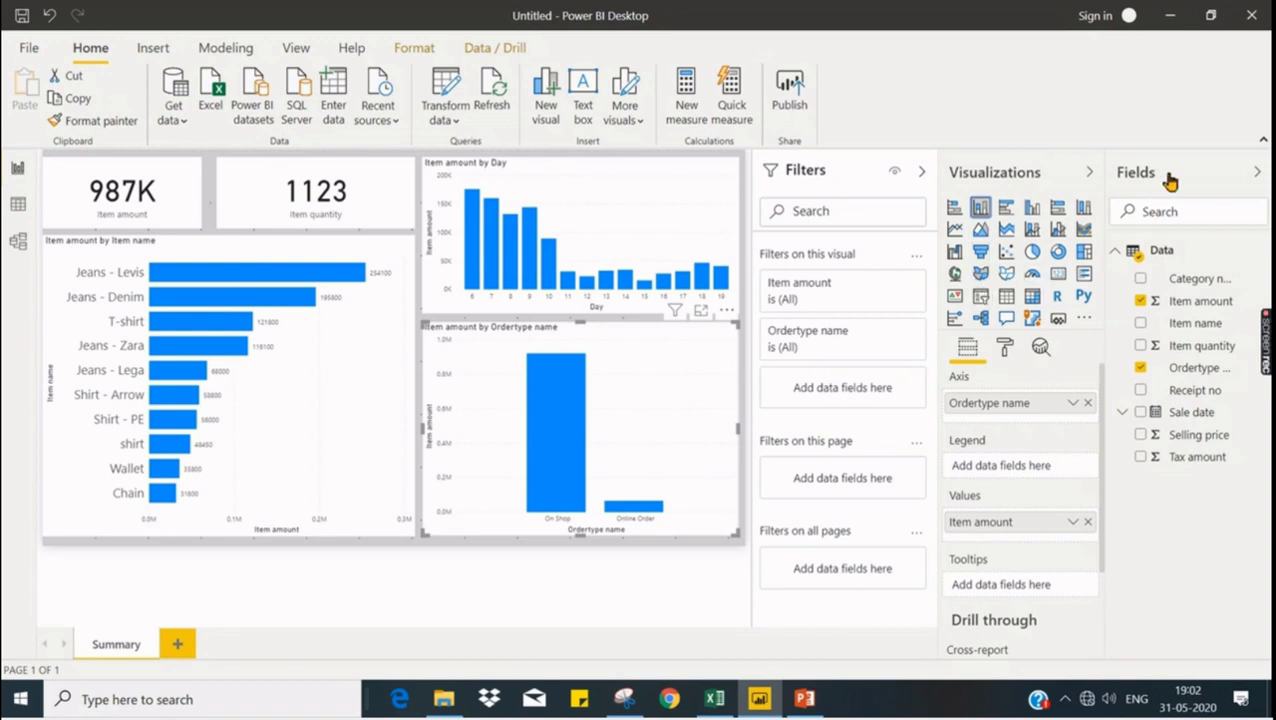
Step: Collapse and re-expand the Data, Fields and Visualizations panes, then make the order-type chart a pie again
click(1133, 251)
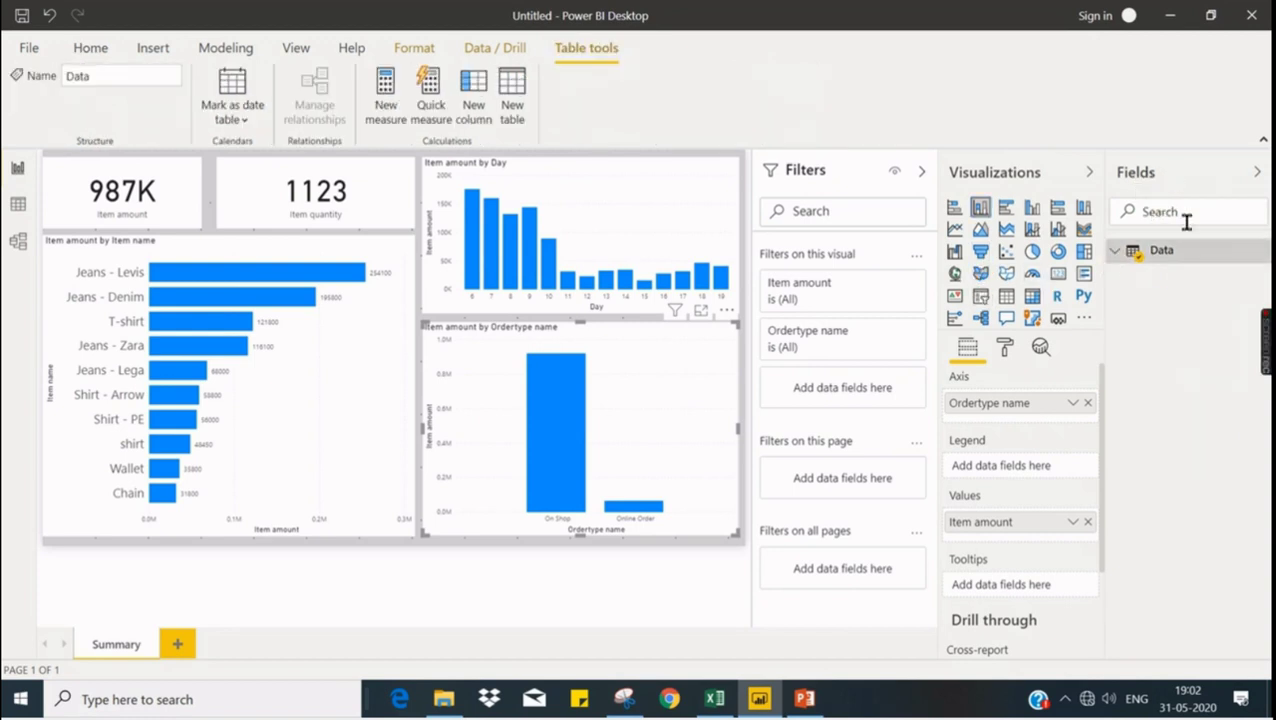
click(1119, 252)
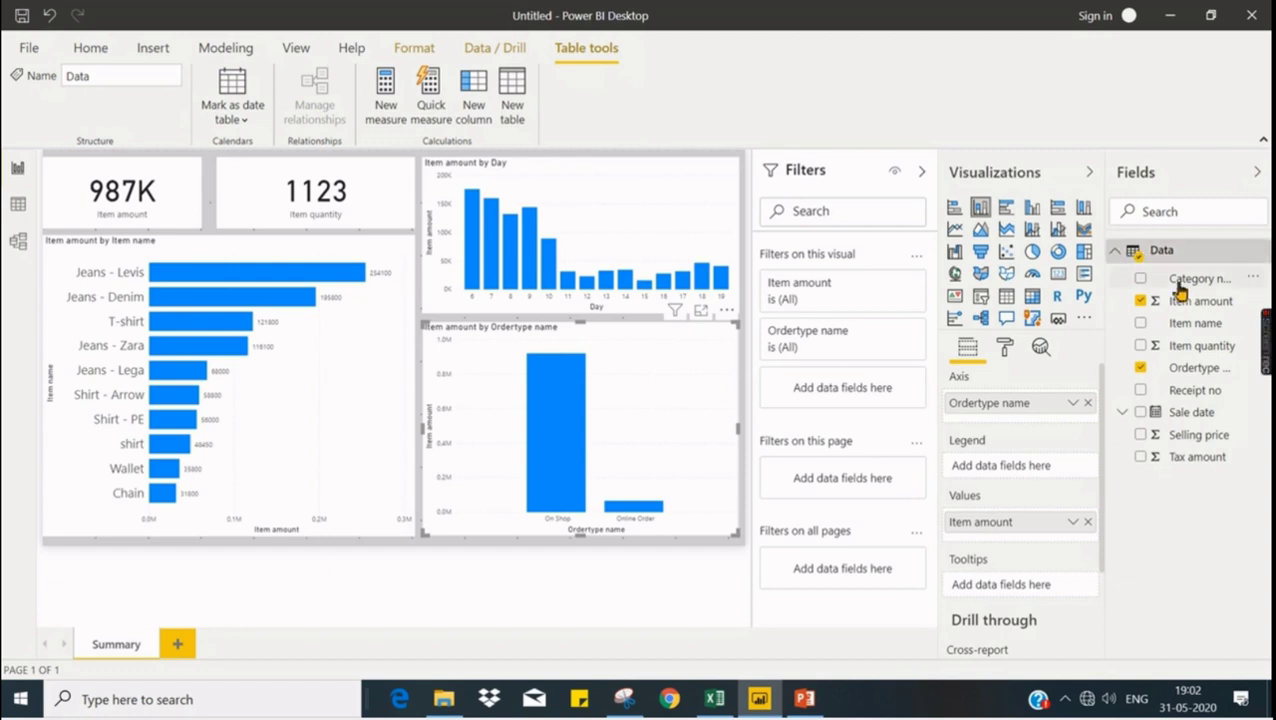
click(1127, 251)
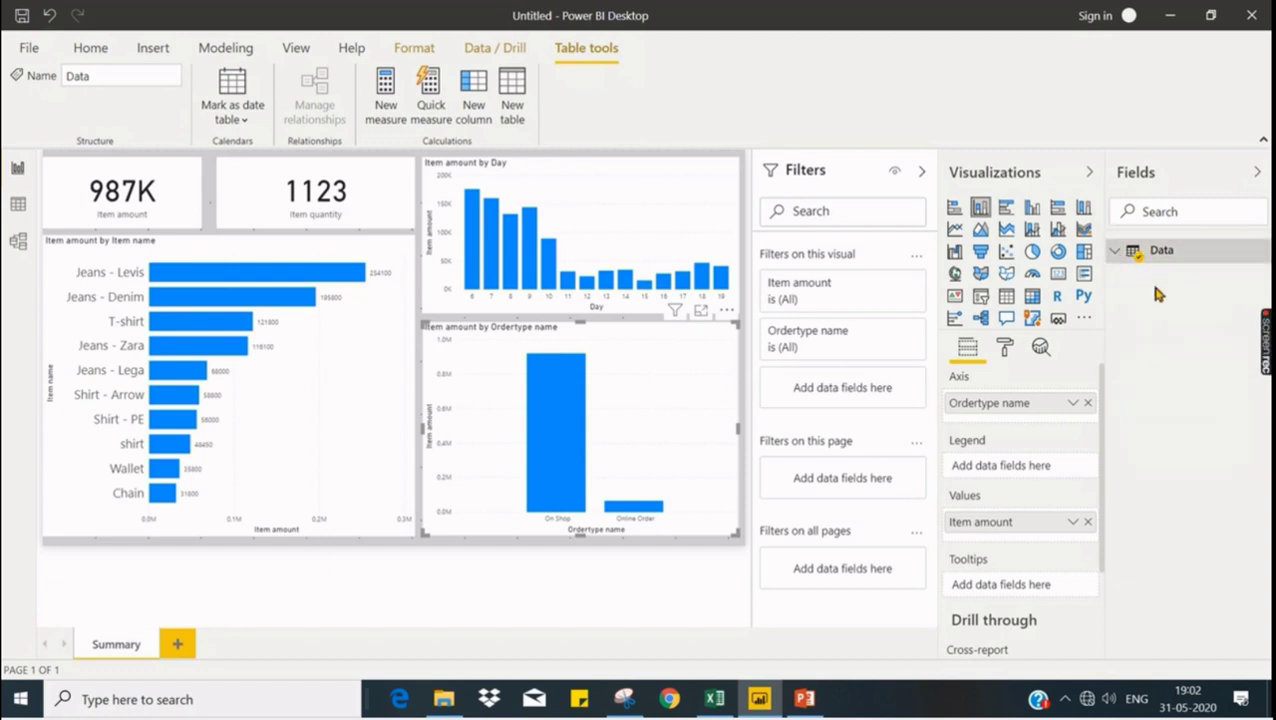
click(1256, 173)
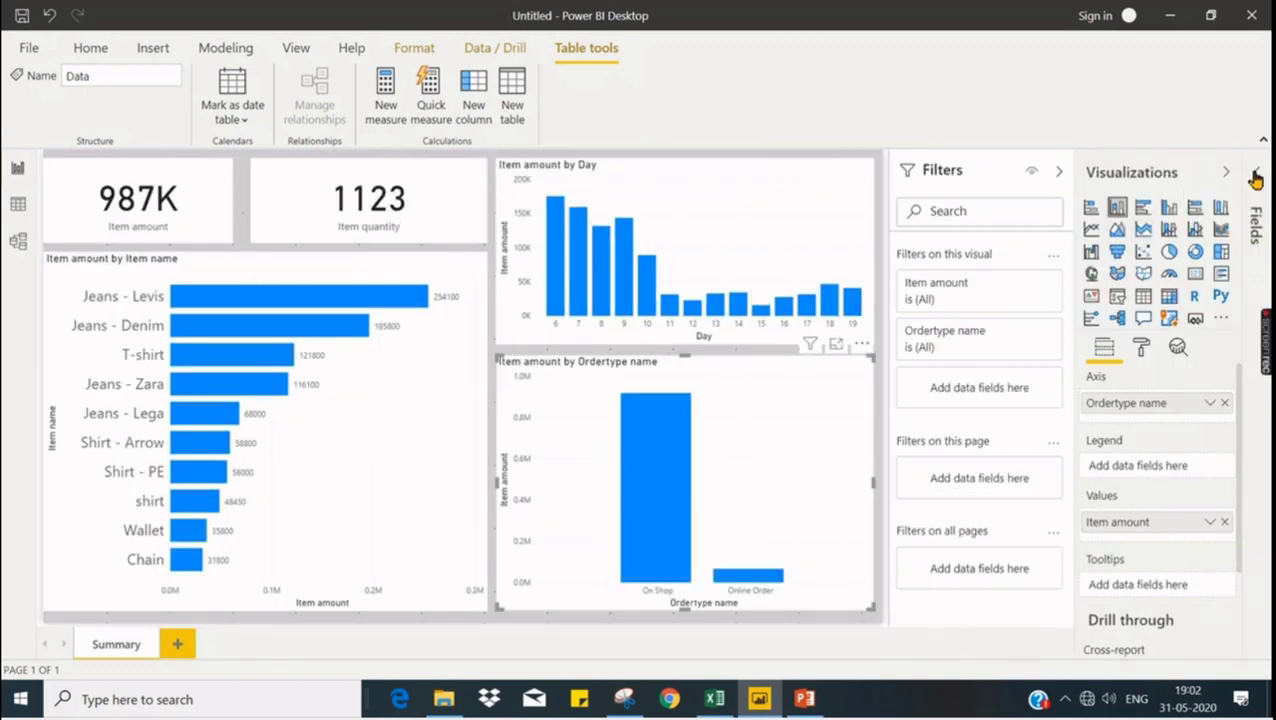
click(1260, 176)
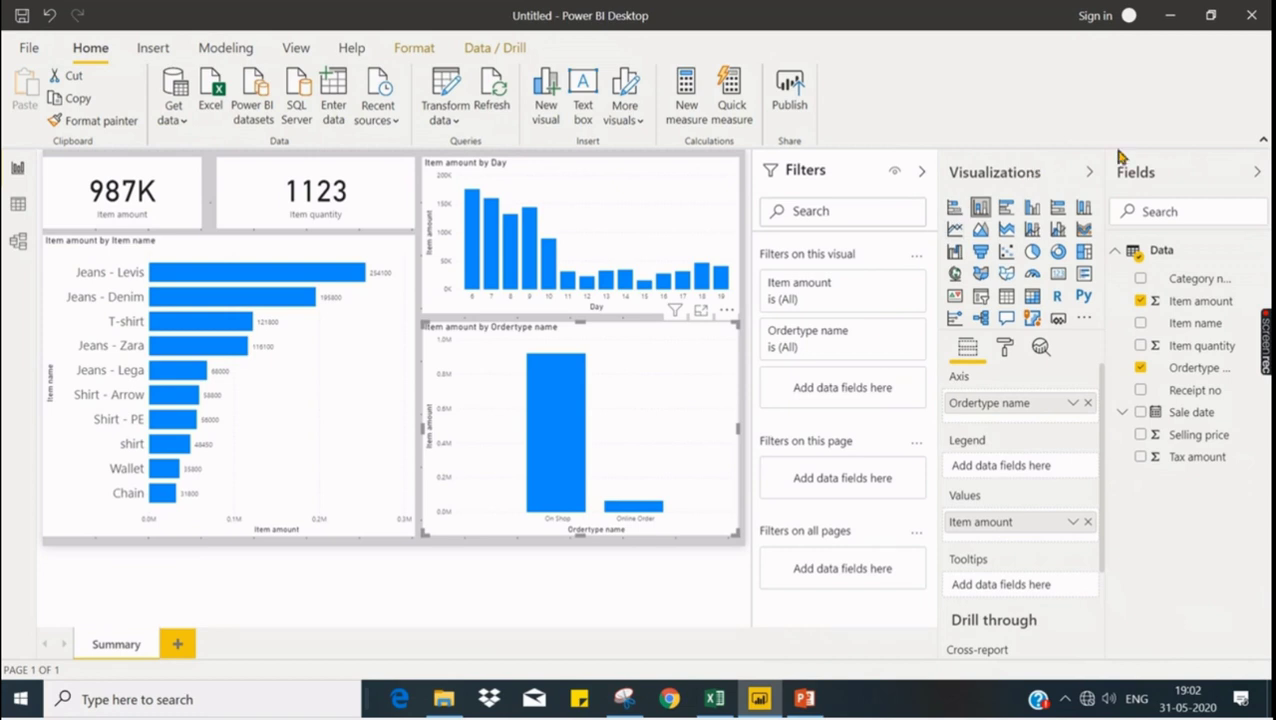
click(1090, 176)
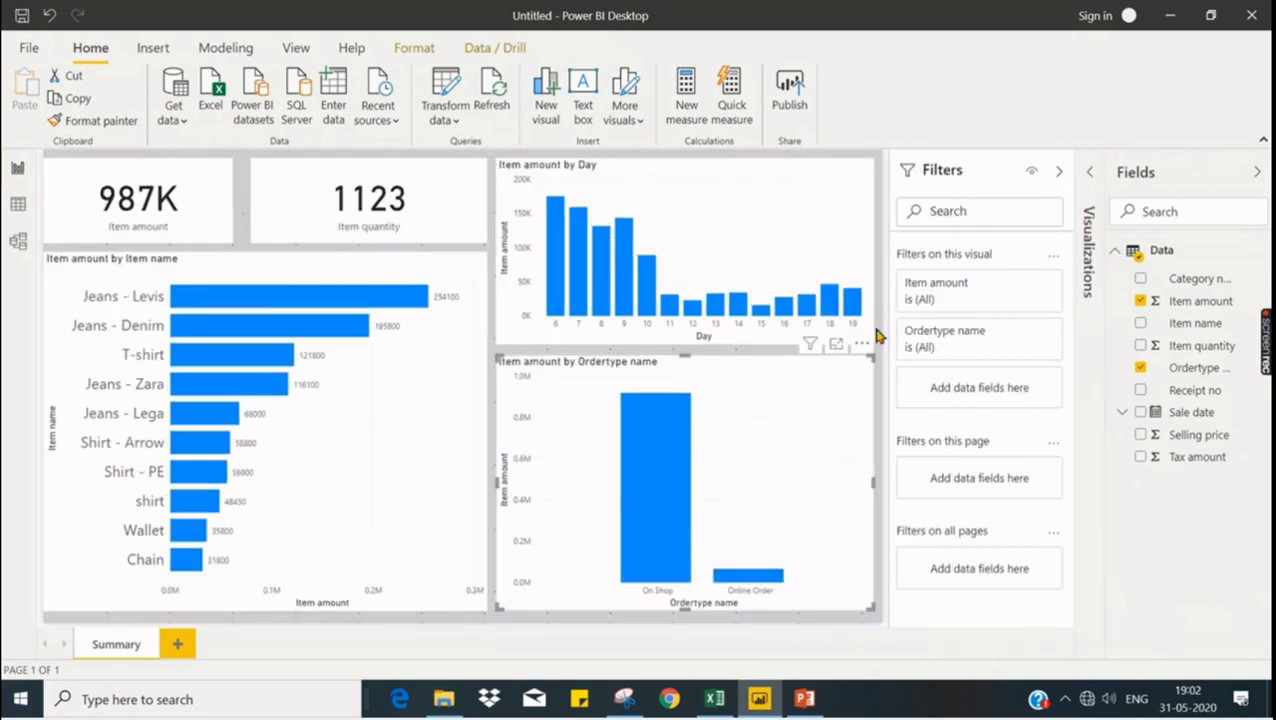
click(1096, 182)
click(1032, 251)
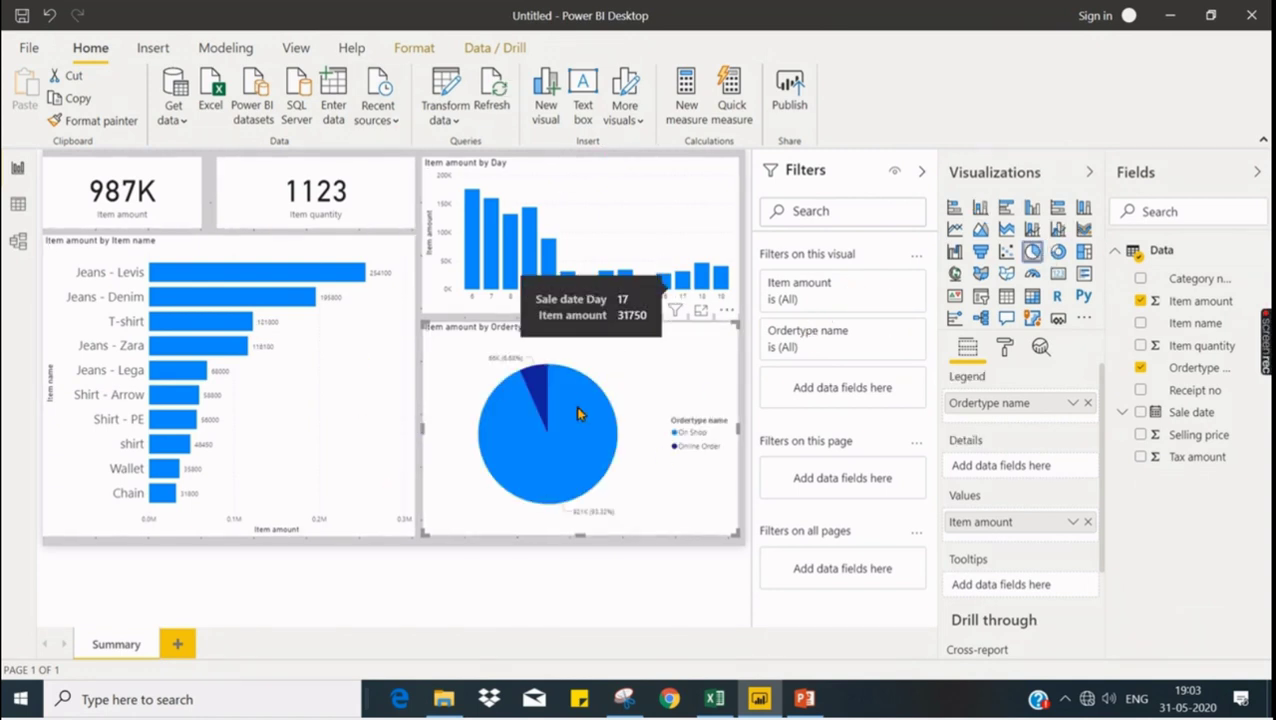
Step: Add Category name as a filter on this page
mouse_move(624, 404)
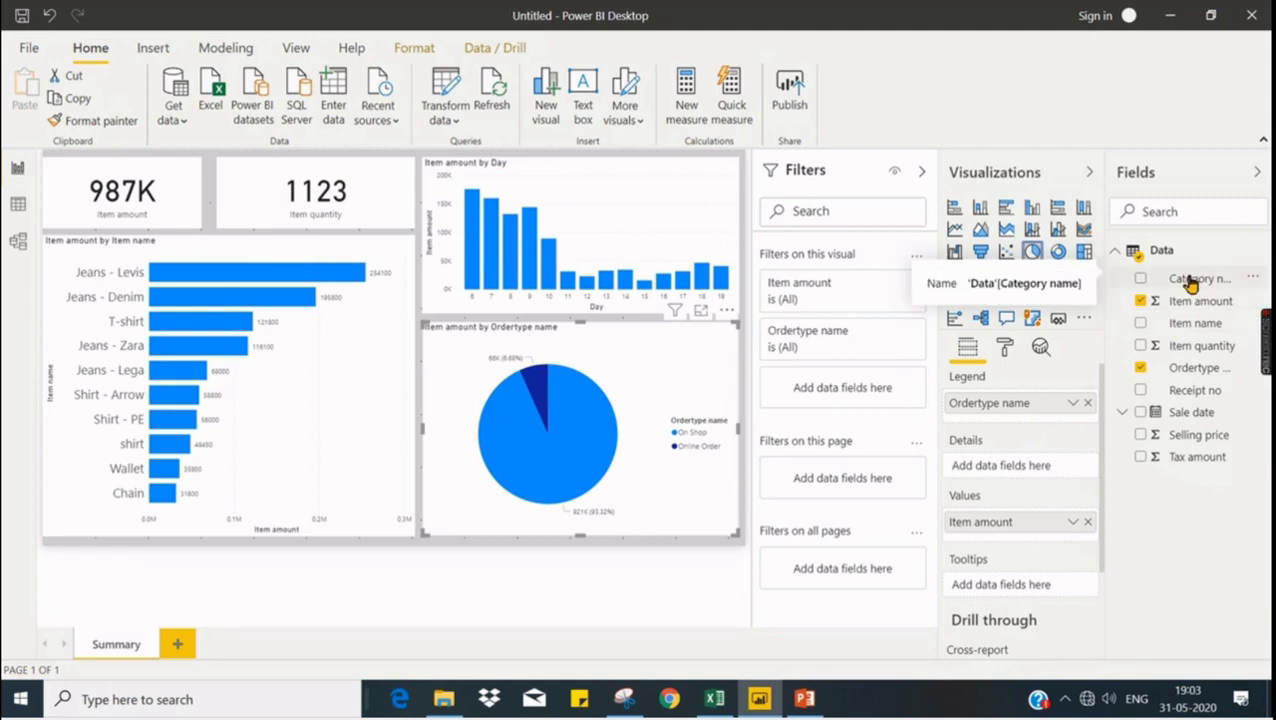
drag(1186, 285, 862, 480)
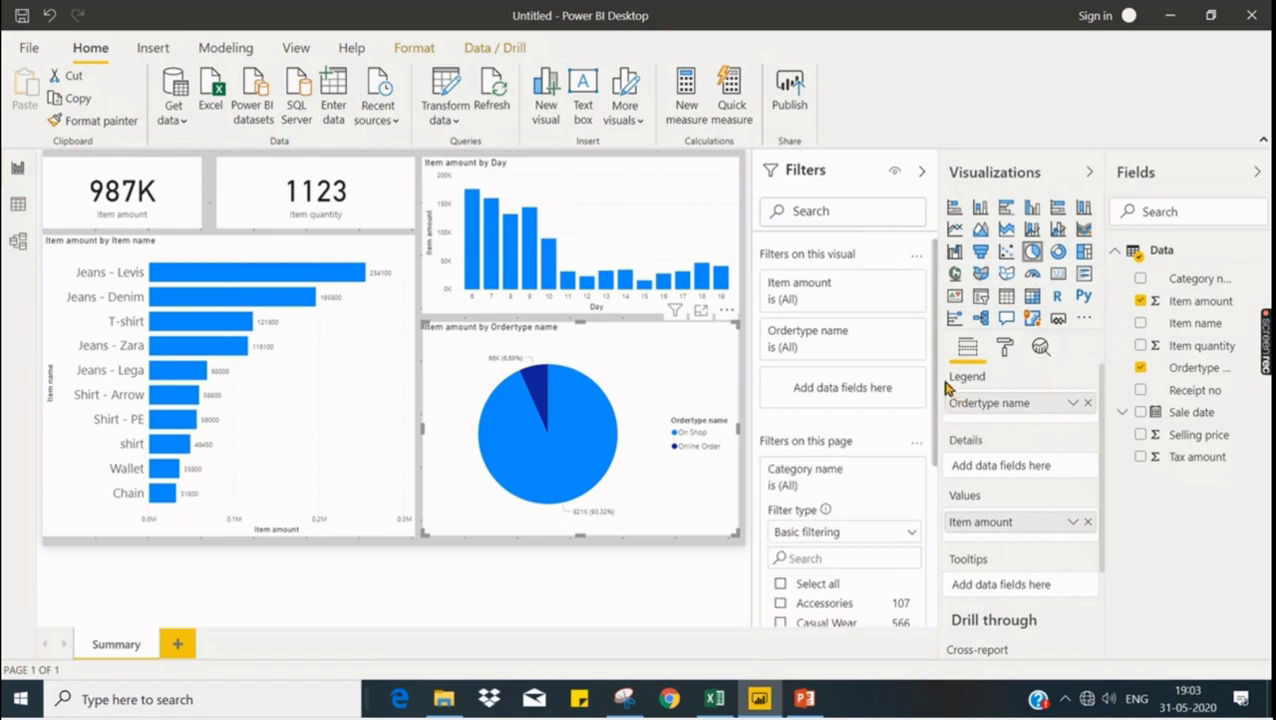
scroll(930, 375, down, 3)
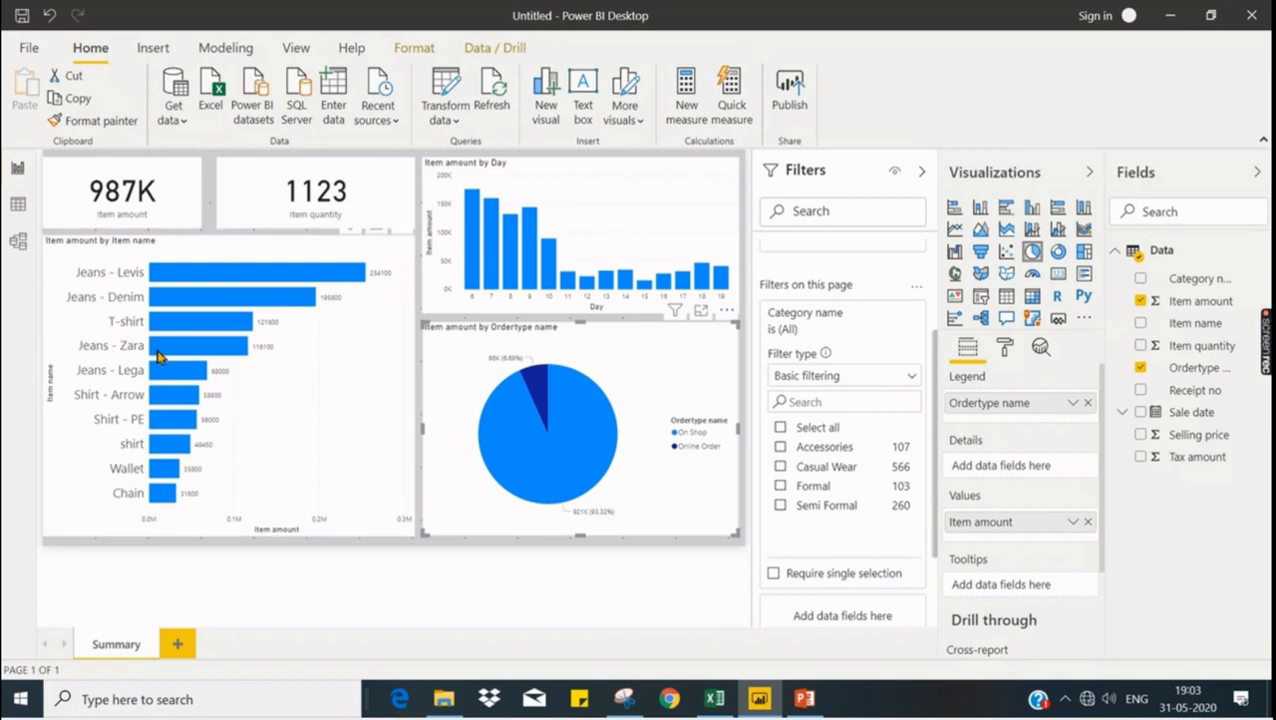
Step: Try the Formal category, then filter the page to Casual Wear (634K, 632 items)
click(810, 488)
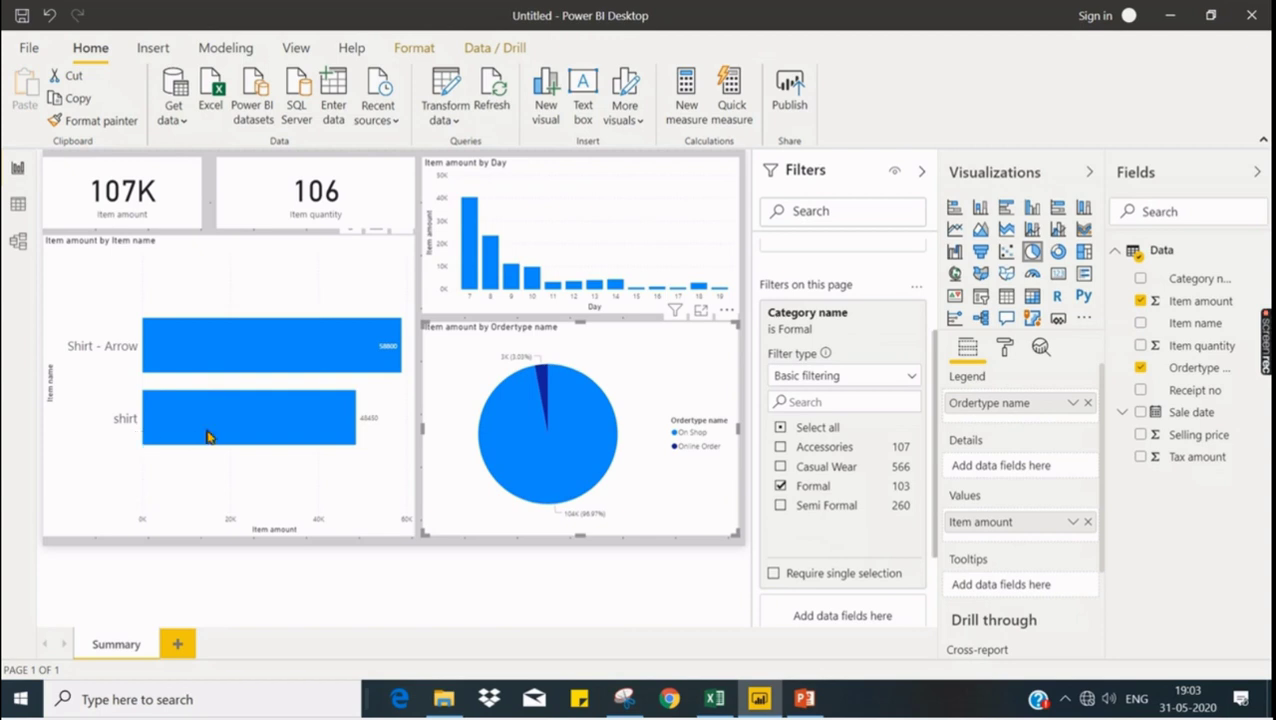
mouse_move(241, 437)
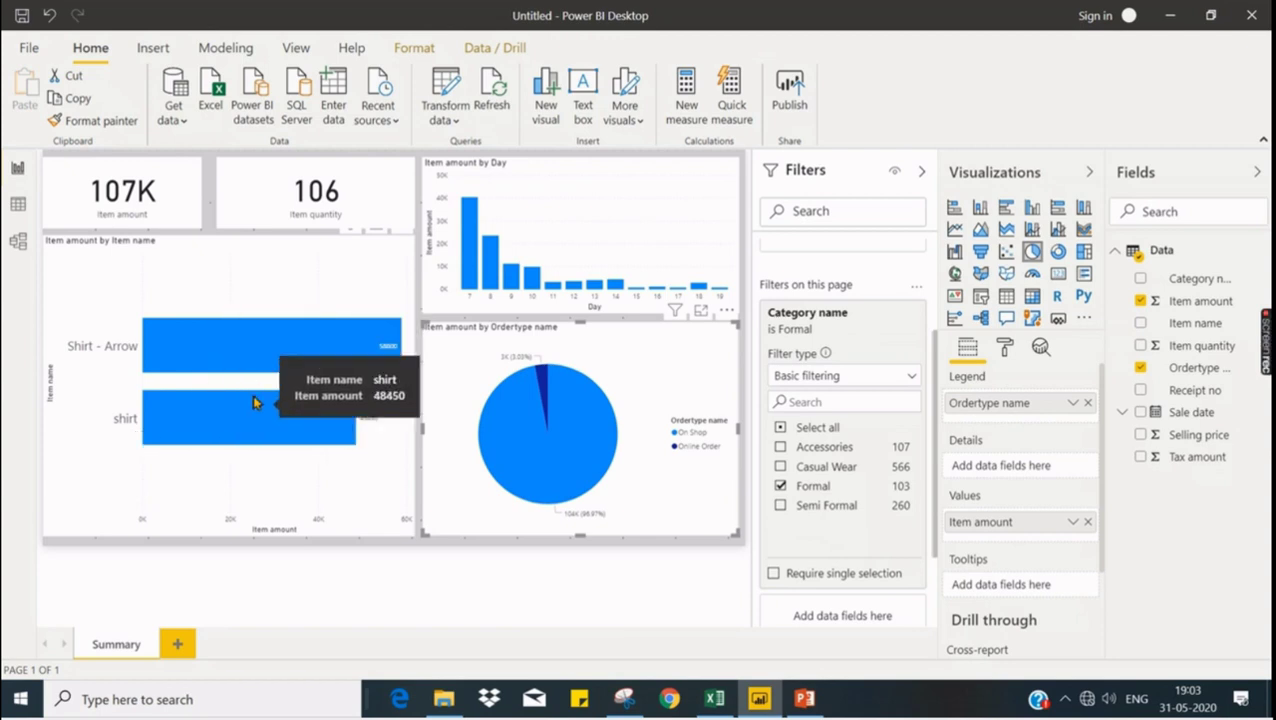
click(805, 497)
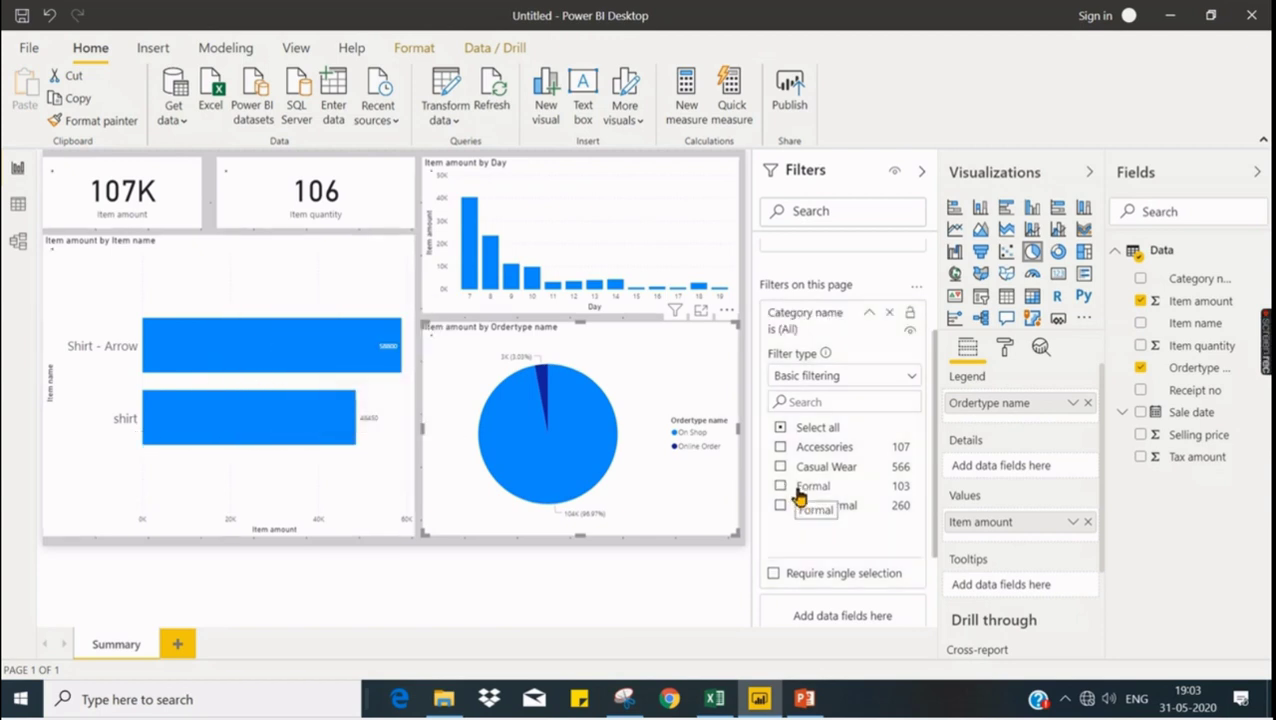
click(802, 477)
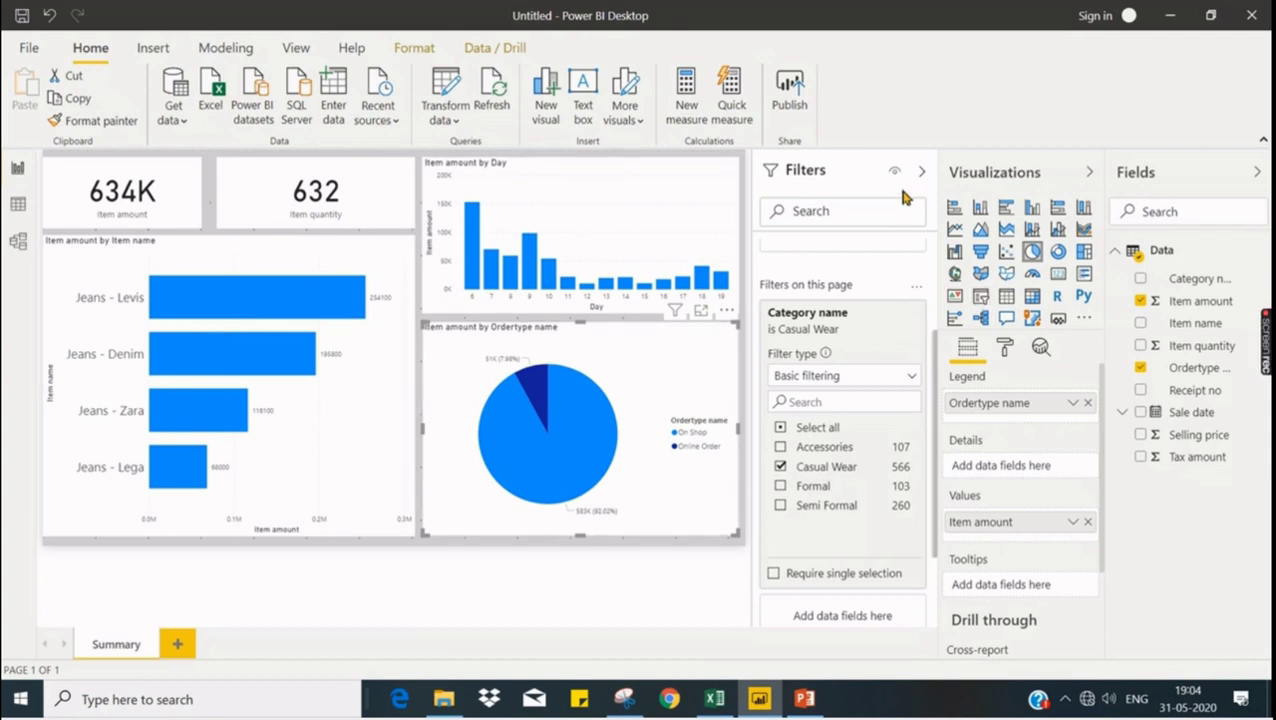
key(alt+Tab)
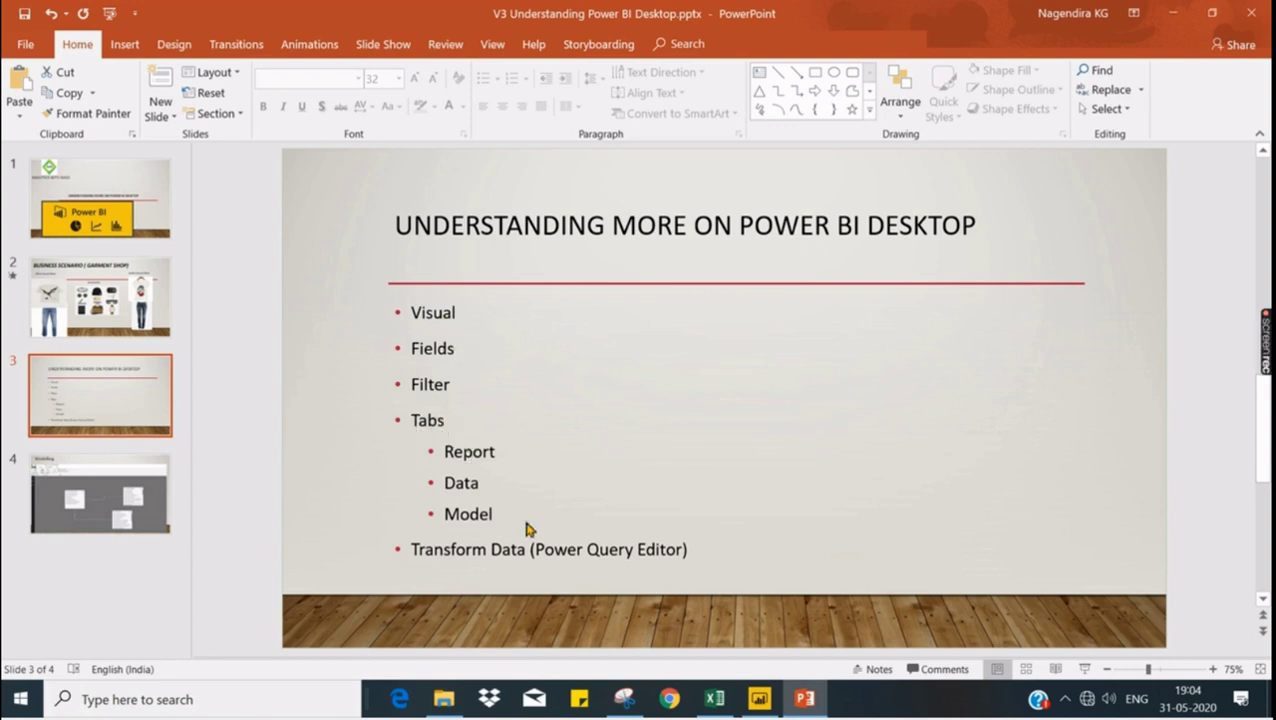
Step: Return from the PowerPoint slide to the Power BI report
key(alt+Tab)
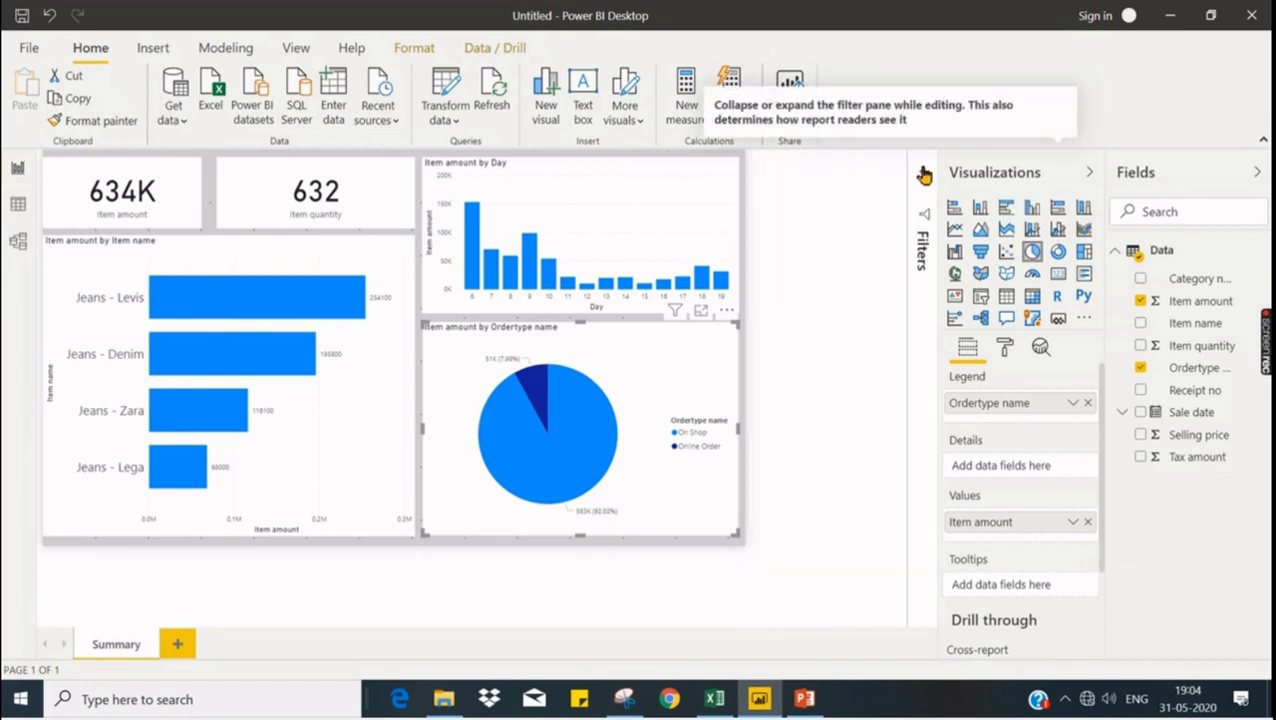
Step: Add a blank Page 1 and view the Data table's 1,036 rows in Data view
click(181, 646)
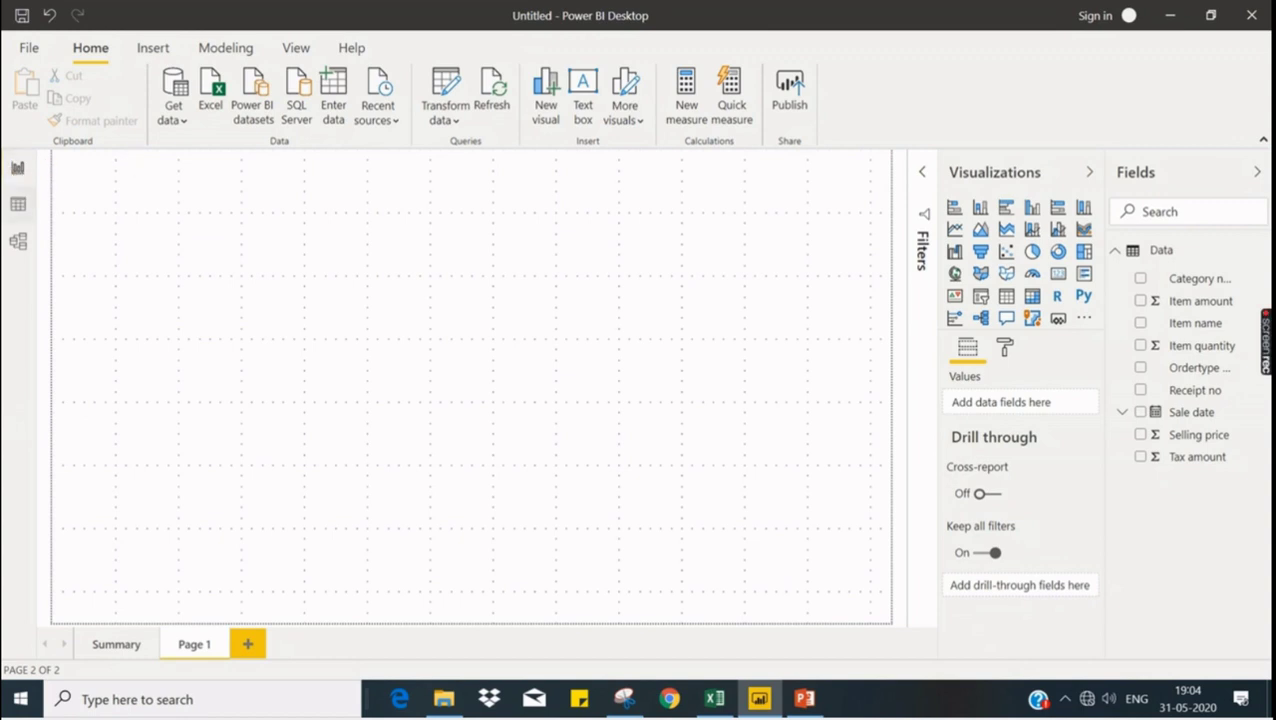
click(18, 207)
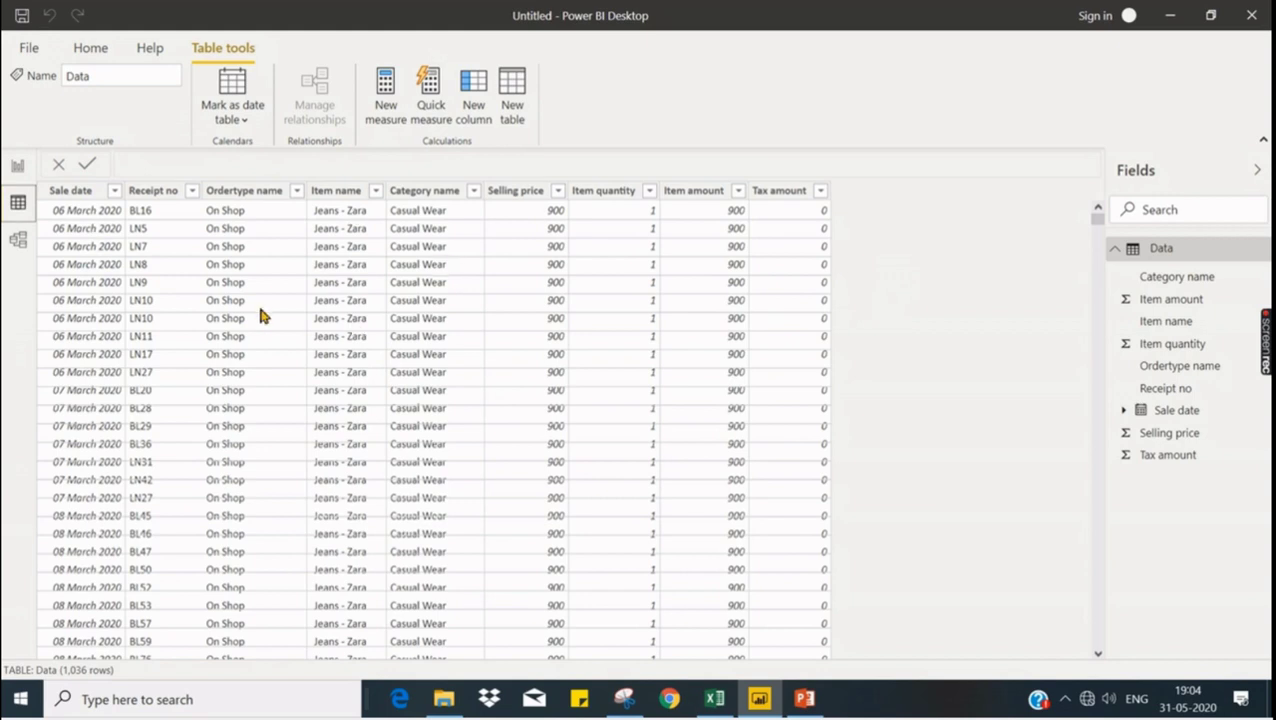
click(18, 166)
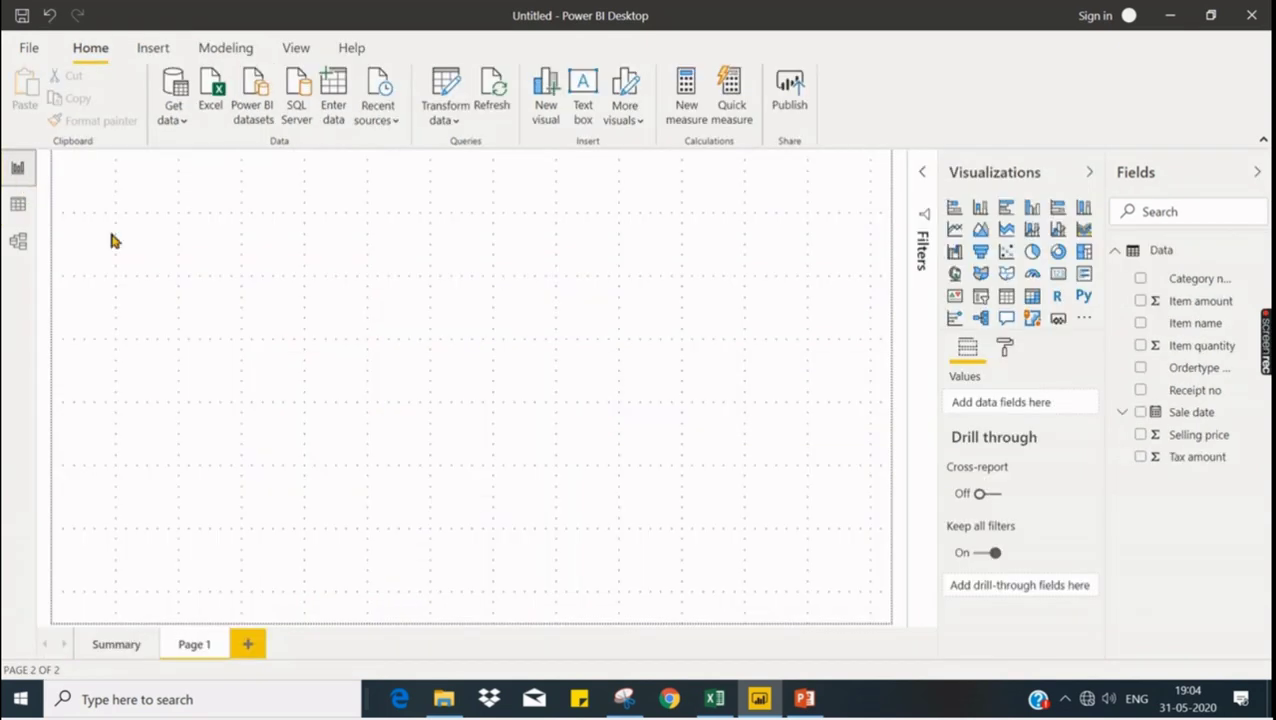
Step: Visit the Summary page and Data view, then show the model diagram with the nine-field Data card
click(116, 643)
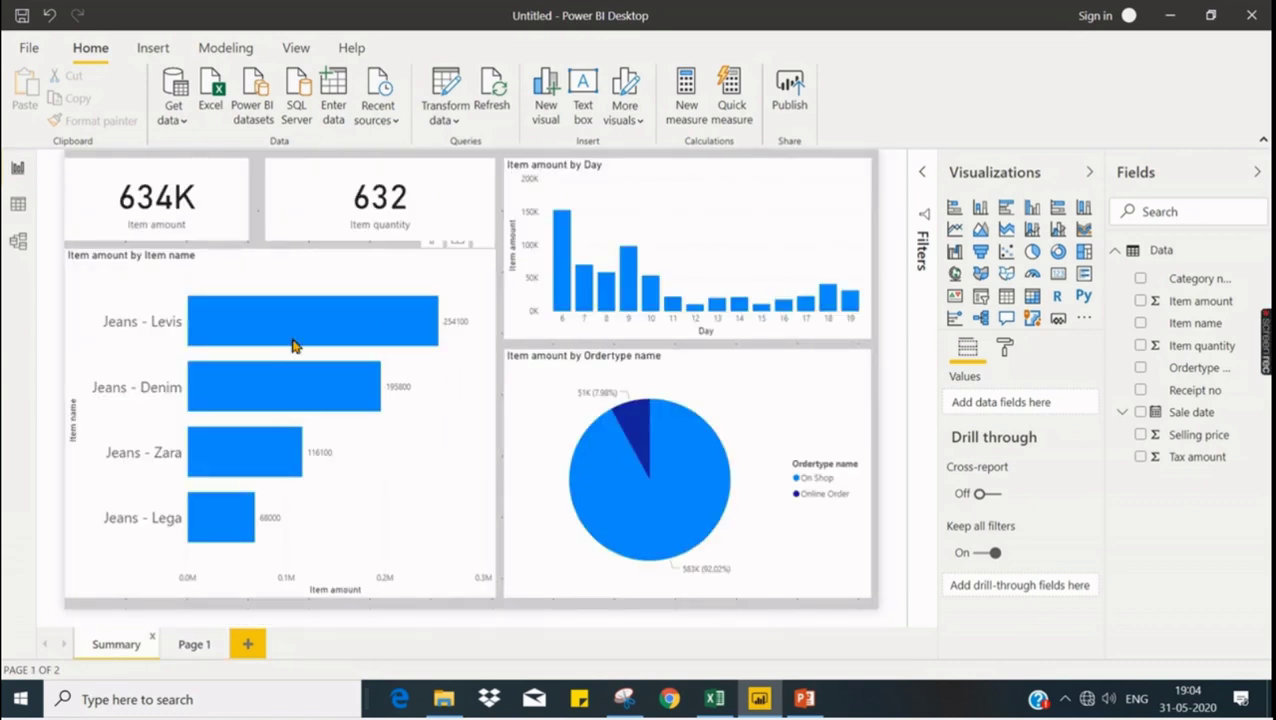
click(19, 205)
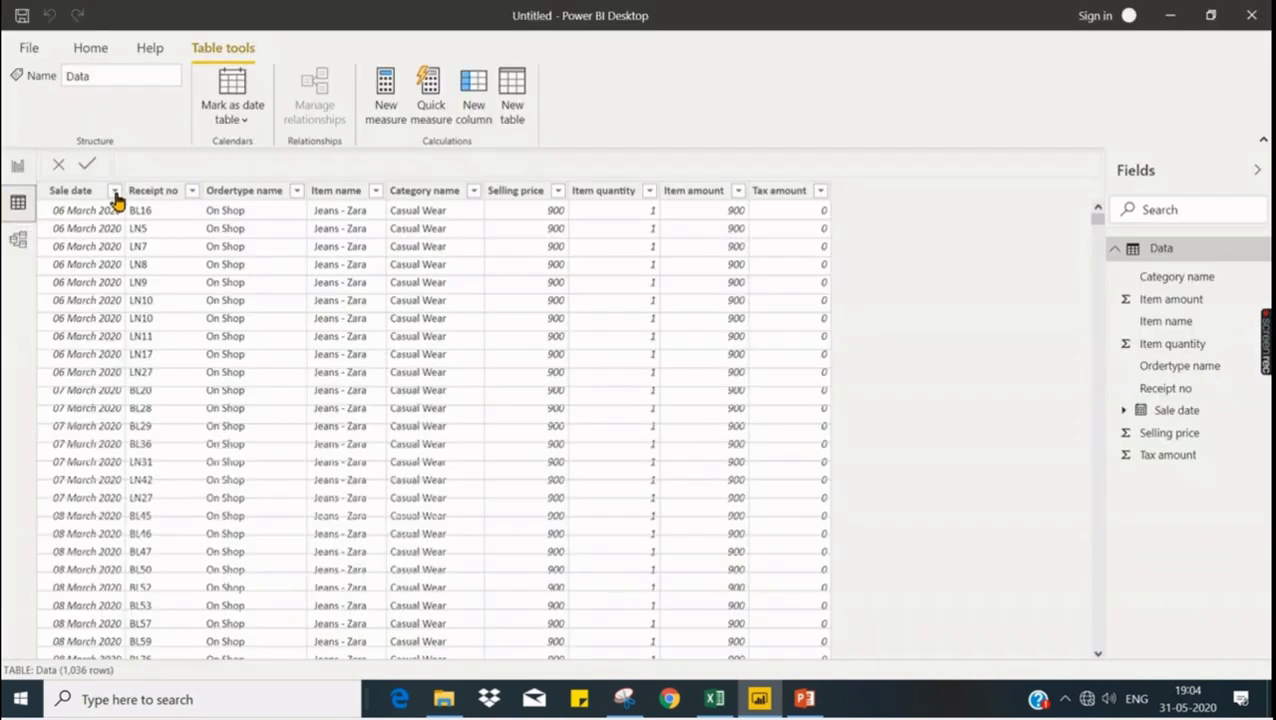
click(1174, 254)
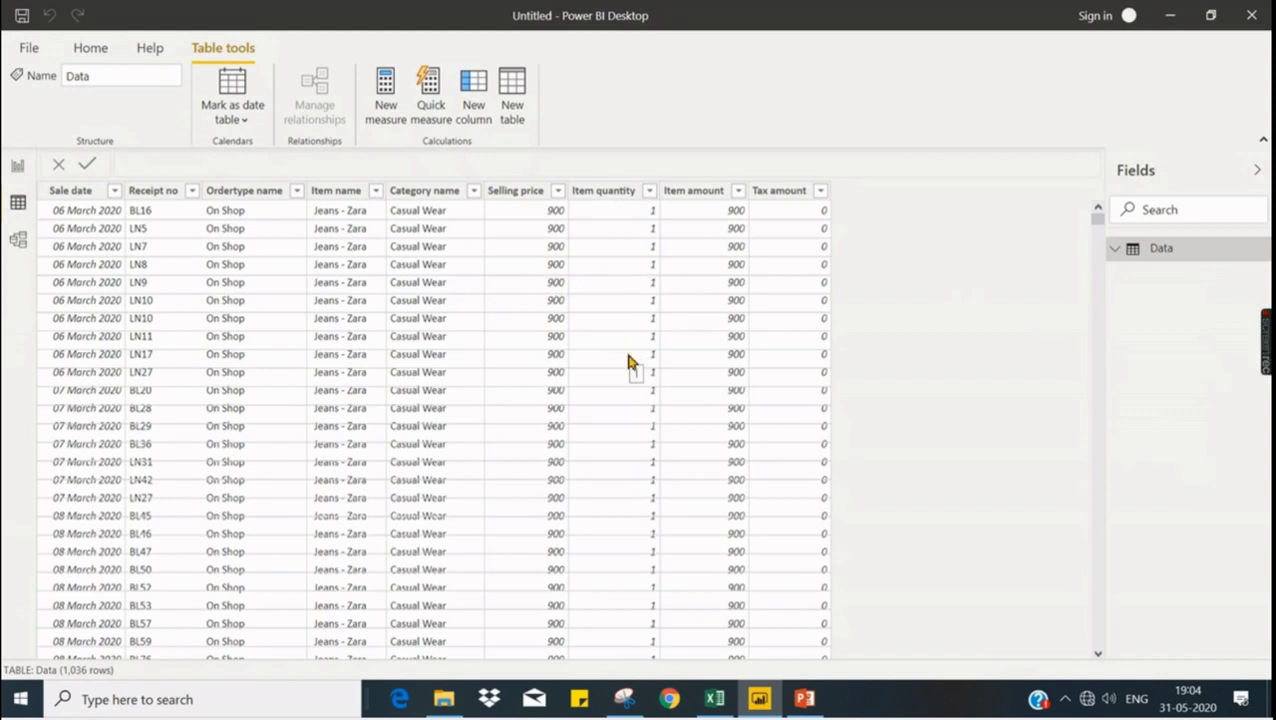
click(19, 241)
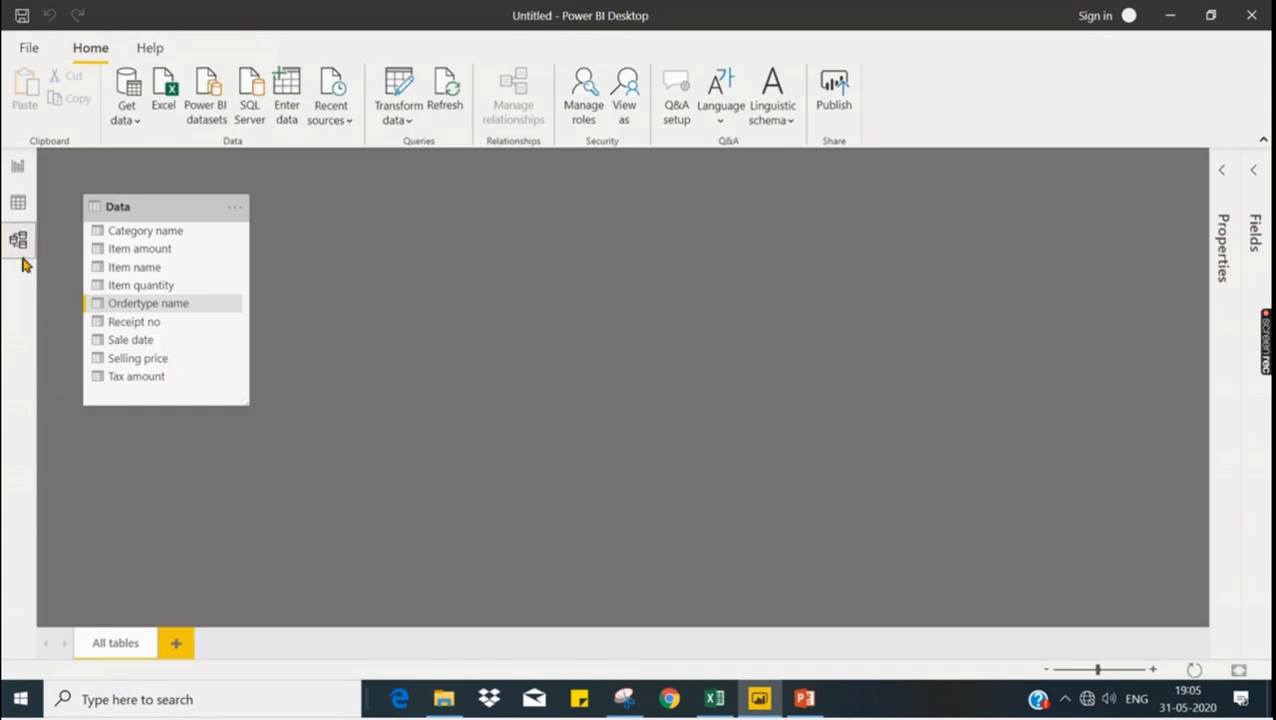
Step: Drag the Data table card further right on the model diagram
click(128, 206)
drag(136, 207, 276, 207)
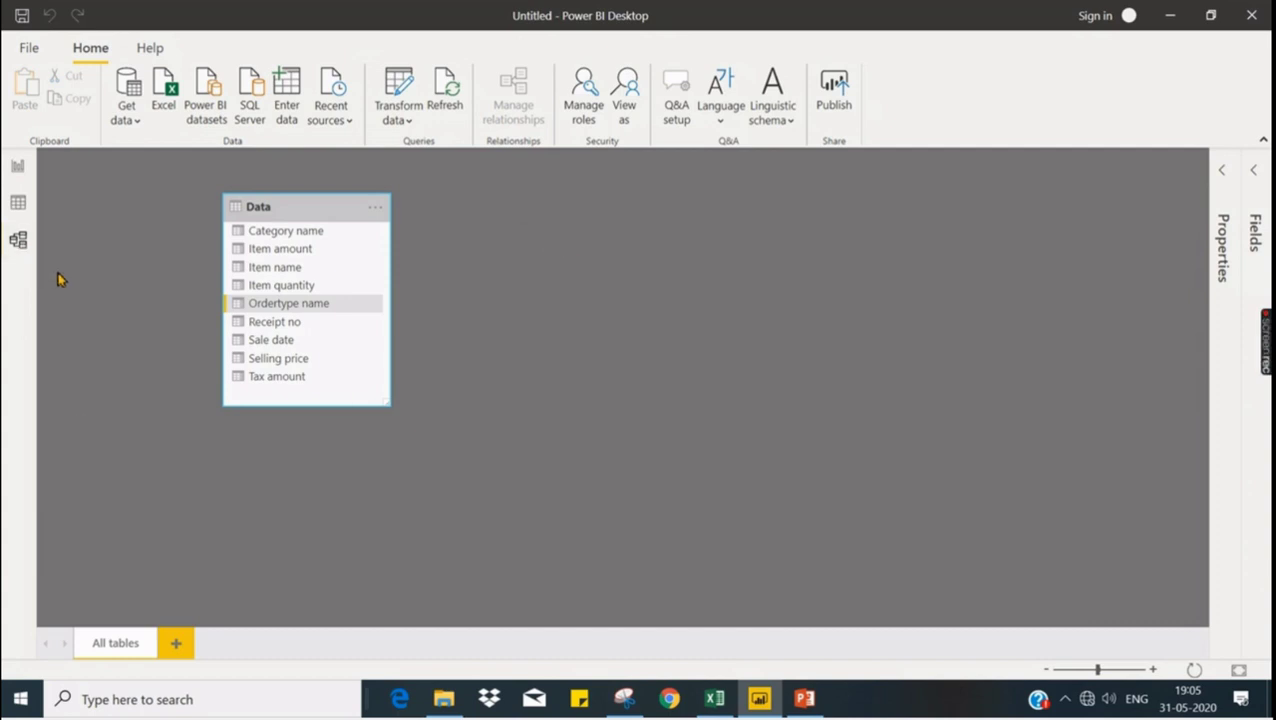
Step: Present the PowerPoint Modelling slide and its screenshot, then return to Power BI's model view
key(alt+Tab)
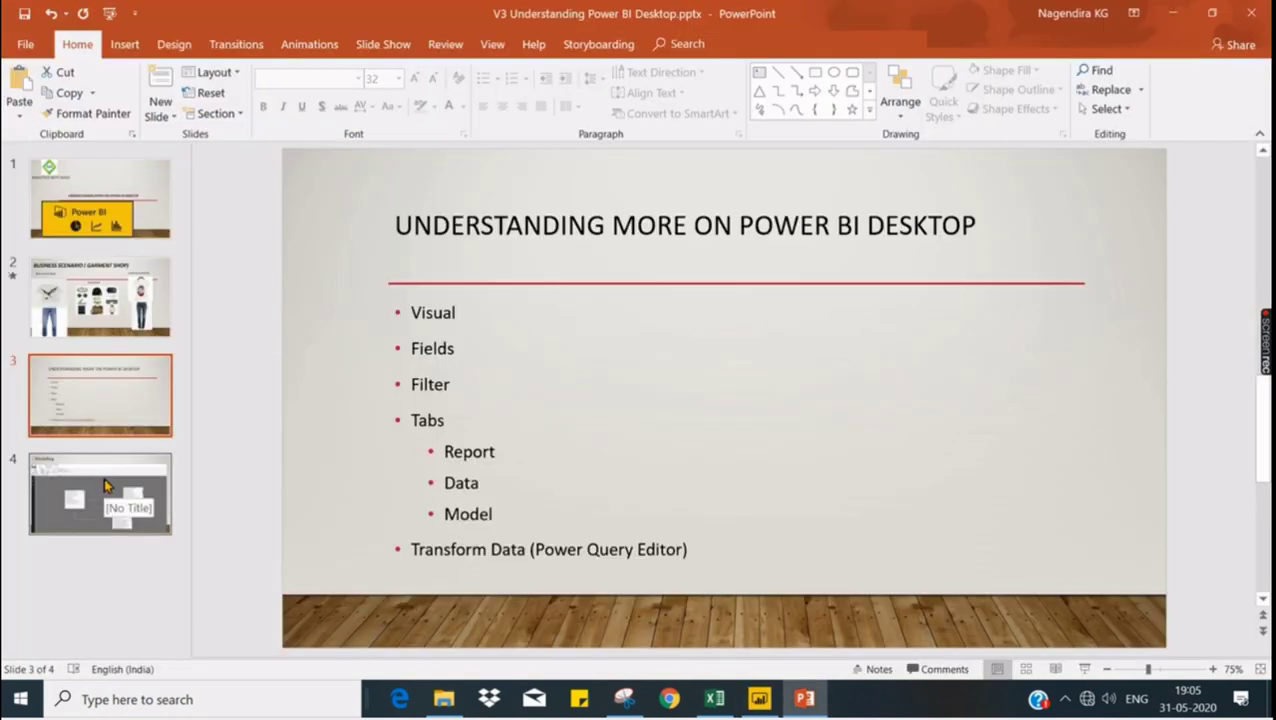
click(105, 490)
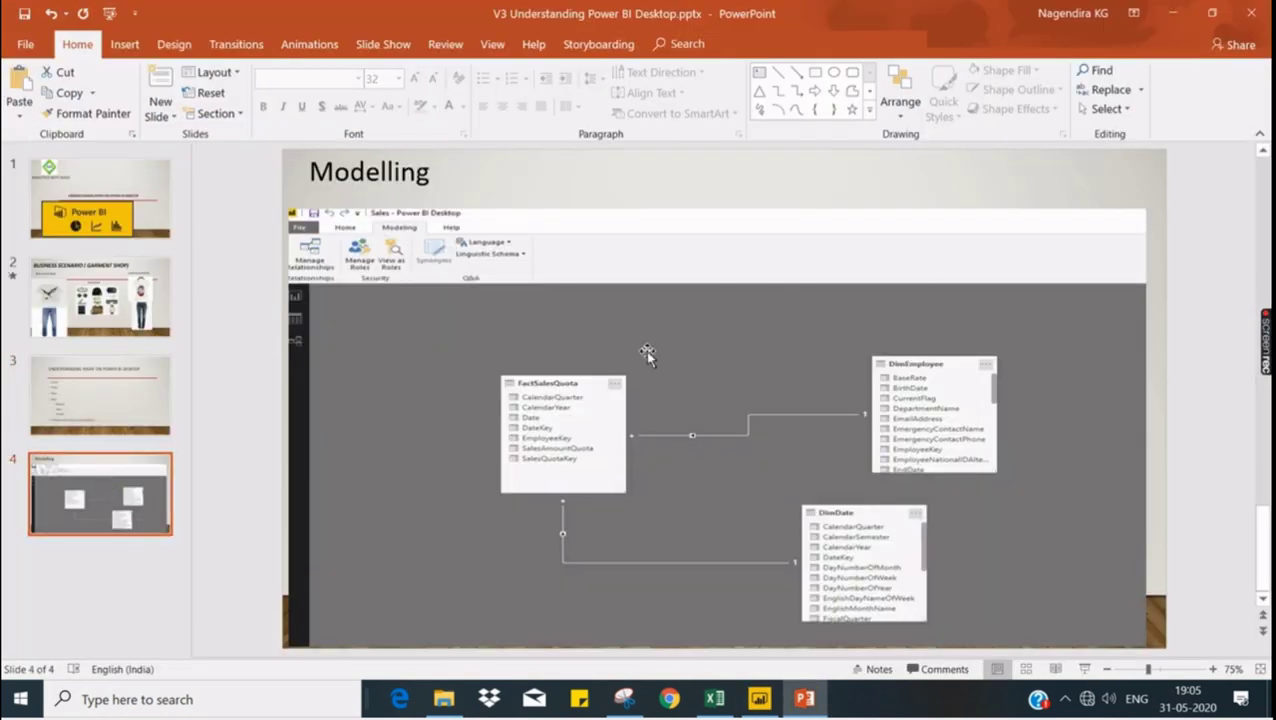
click(624, 362)
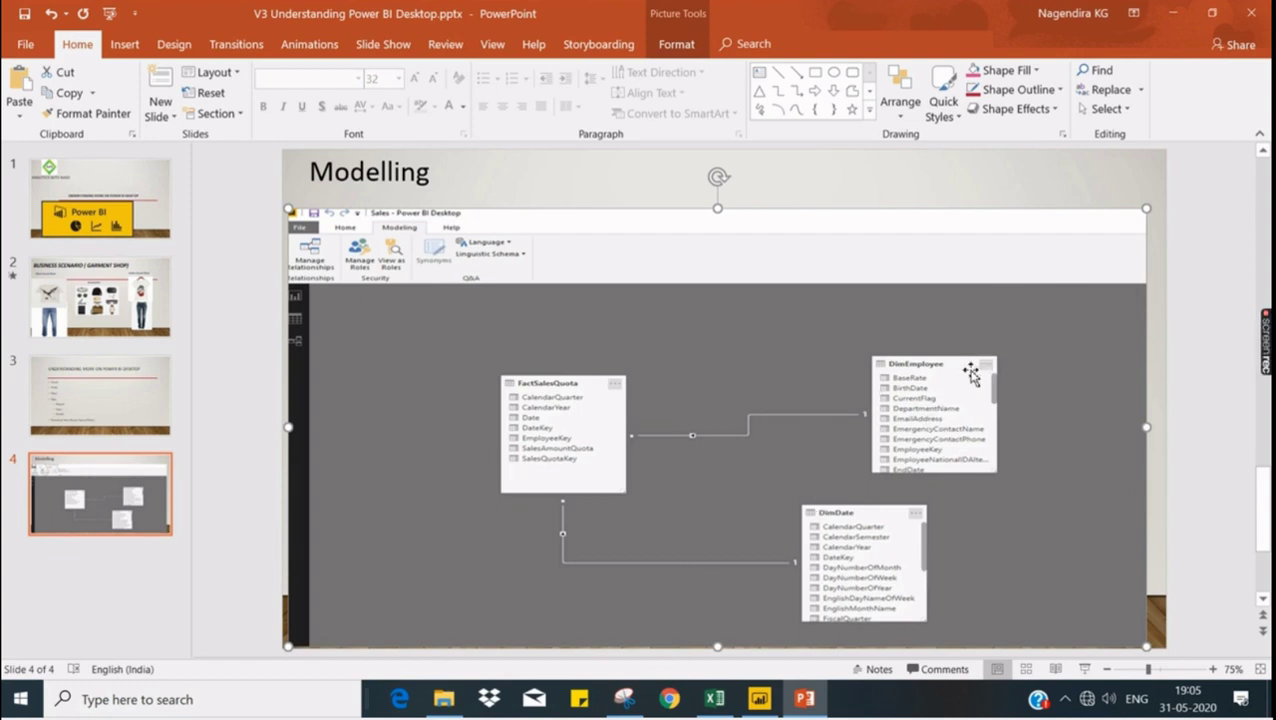
click(759, 699)
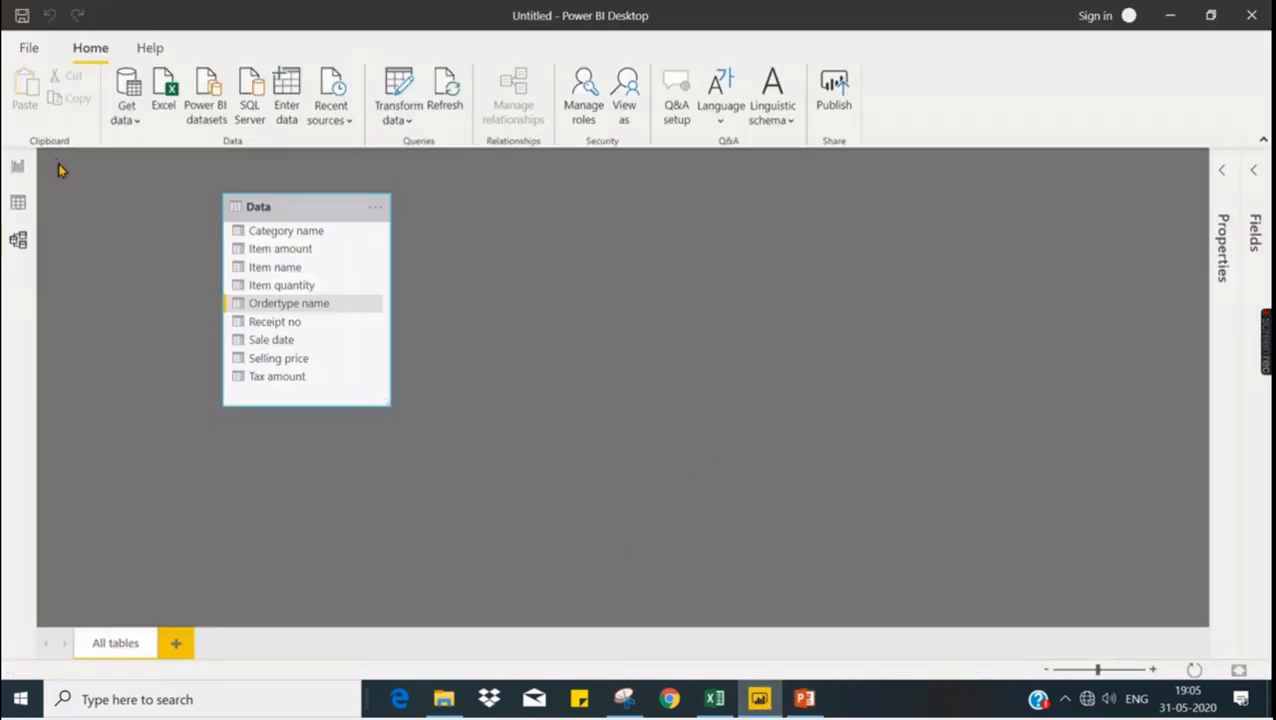
Step: Switch Power BI from the model diagram back to the report page with its charts
click(22, 167)
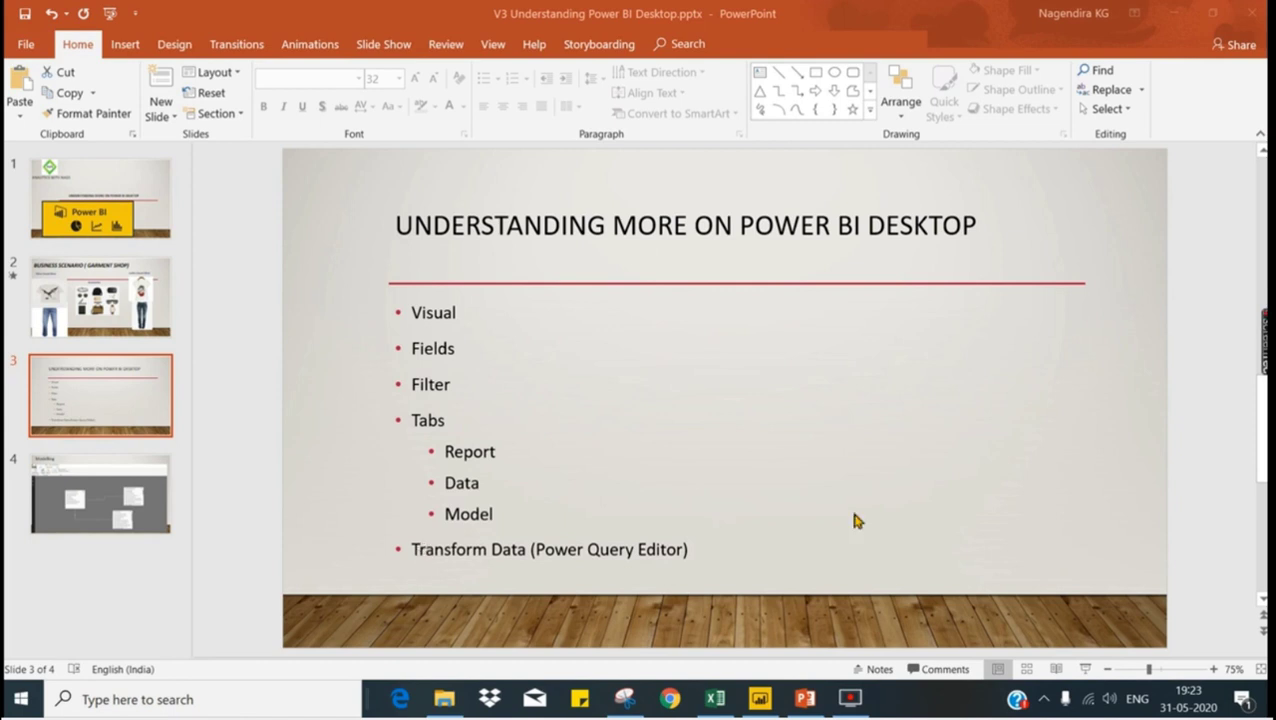
Step: Switch from PowerPoint back to the Power BI Desktop report on the Casual Wear-filtered Summary page
mouse_move(803, 700)
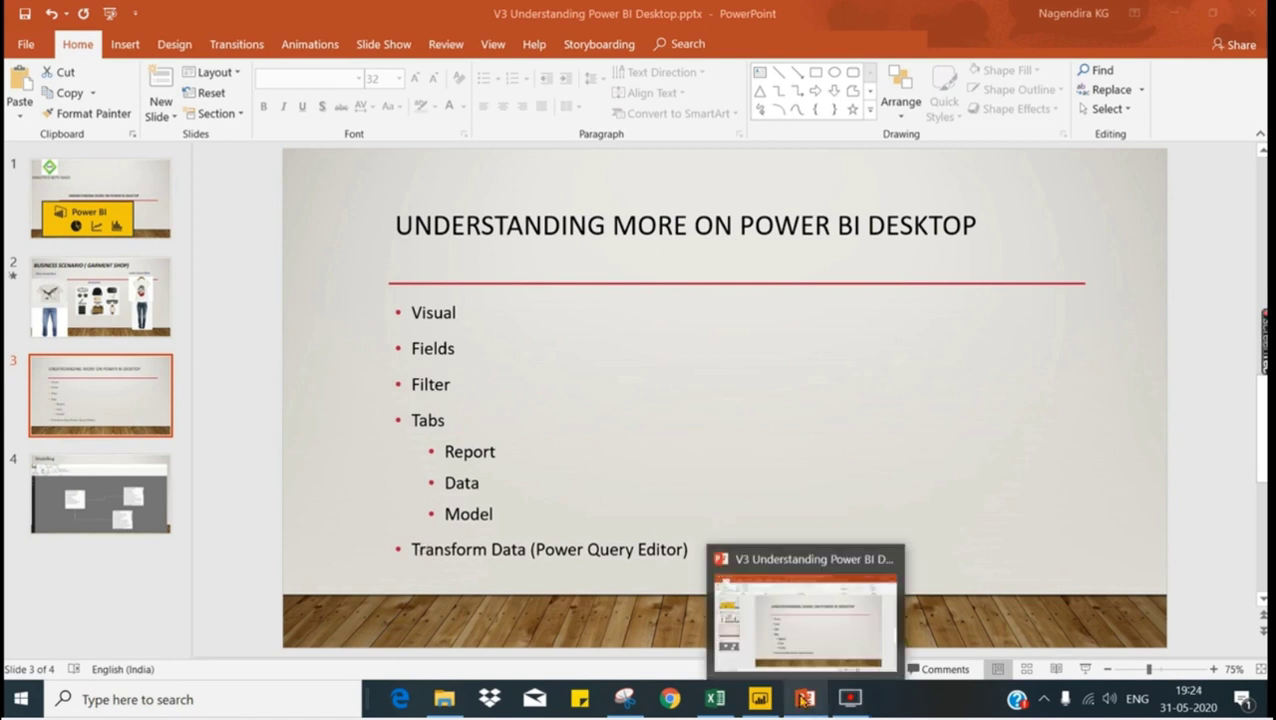
click(760, 700)
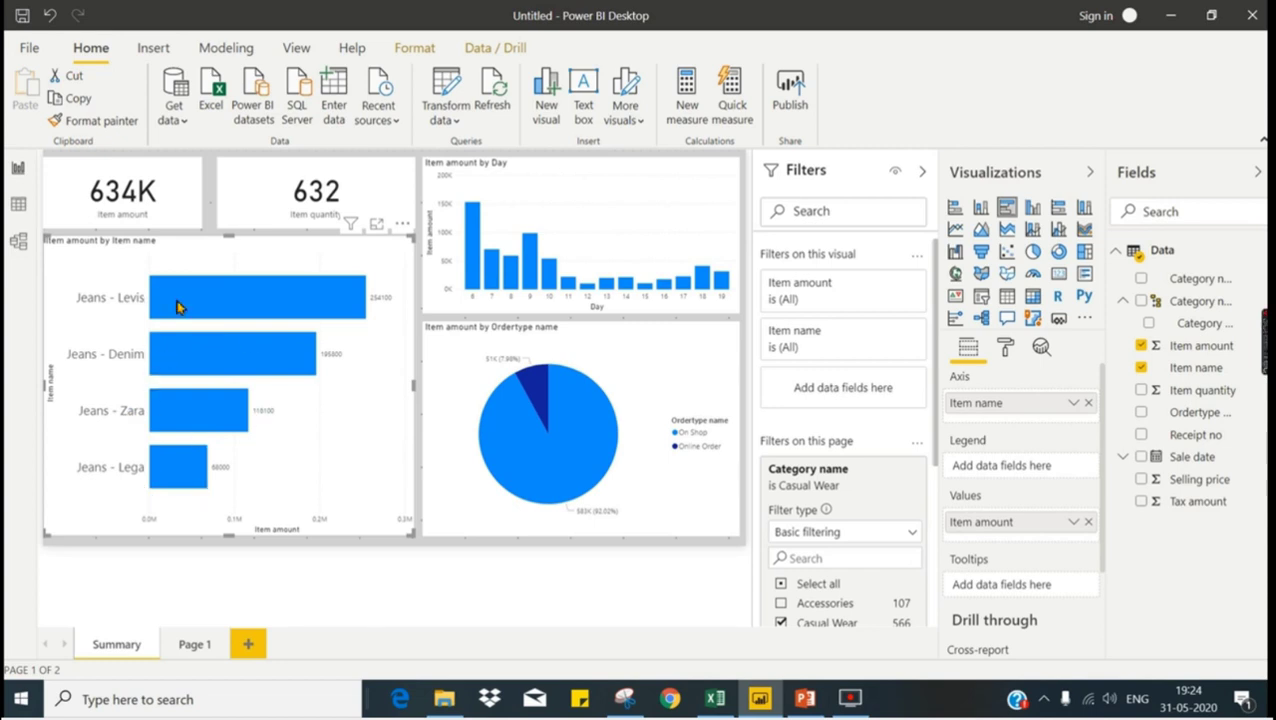
Step: Check the Data view, return to the report, and open Power Query Editor via Transform data
click(20, 206)
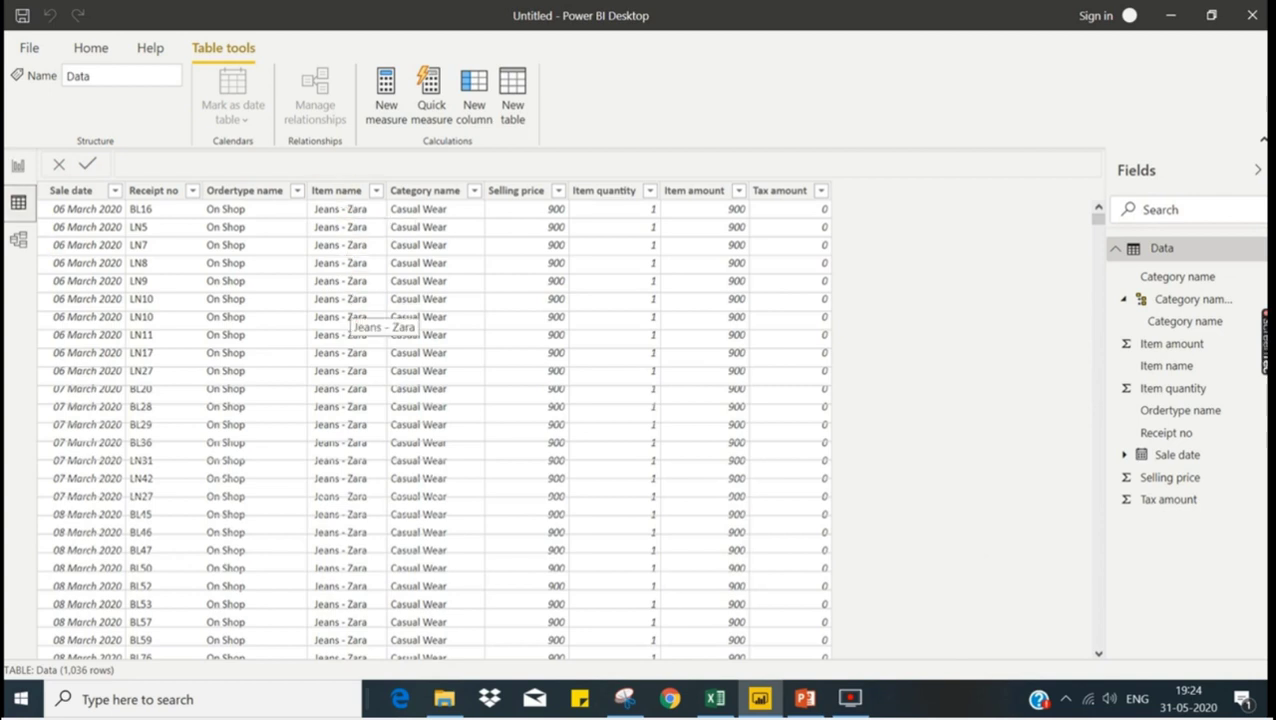
click(19, 170)
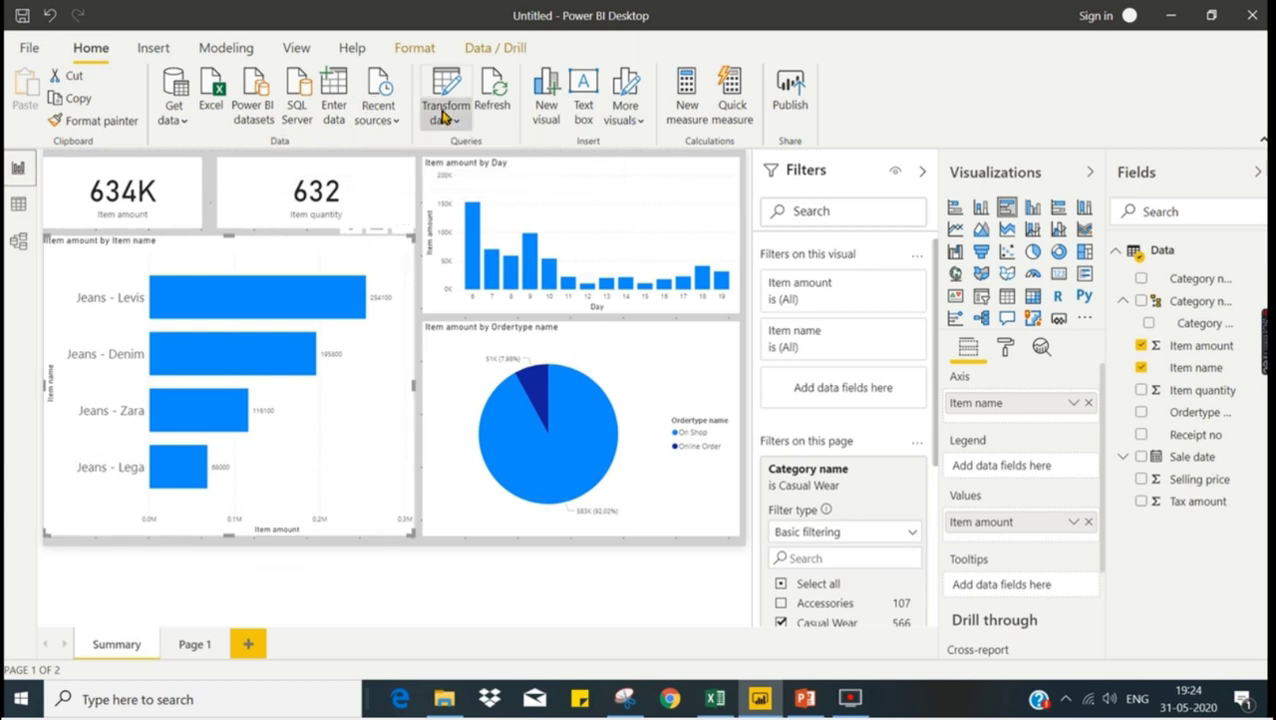
click(446, 118)
click(477, 151)
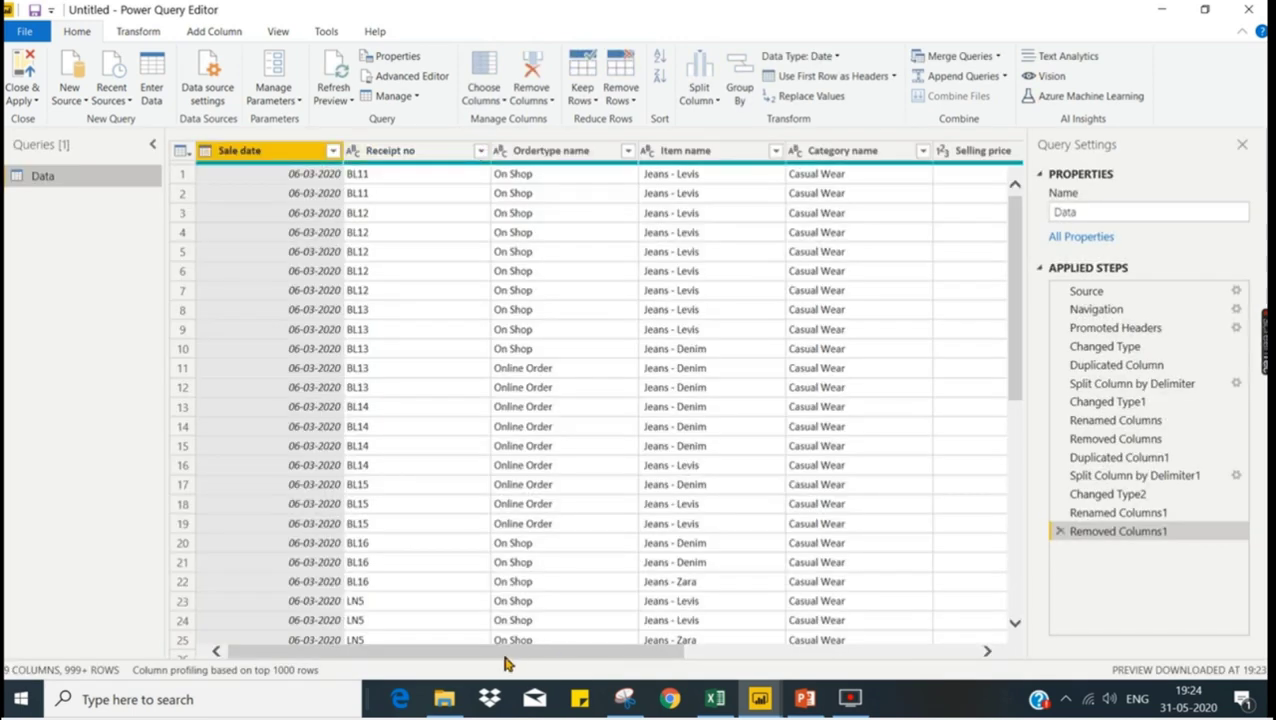
Step: Duplicate the Item name column, creating Item name - Copy at the table's right end
drag(505, 655, 622, 655)
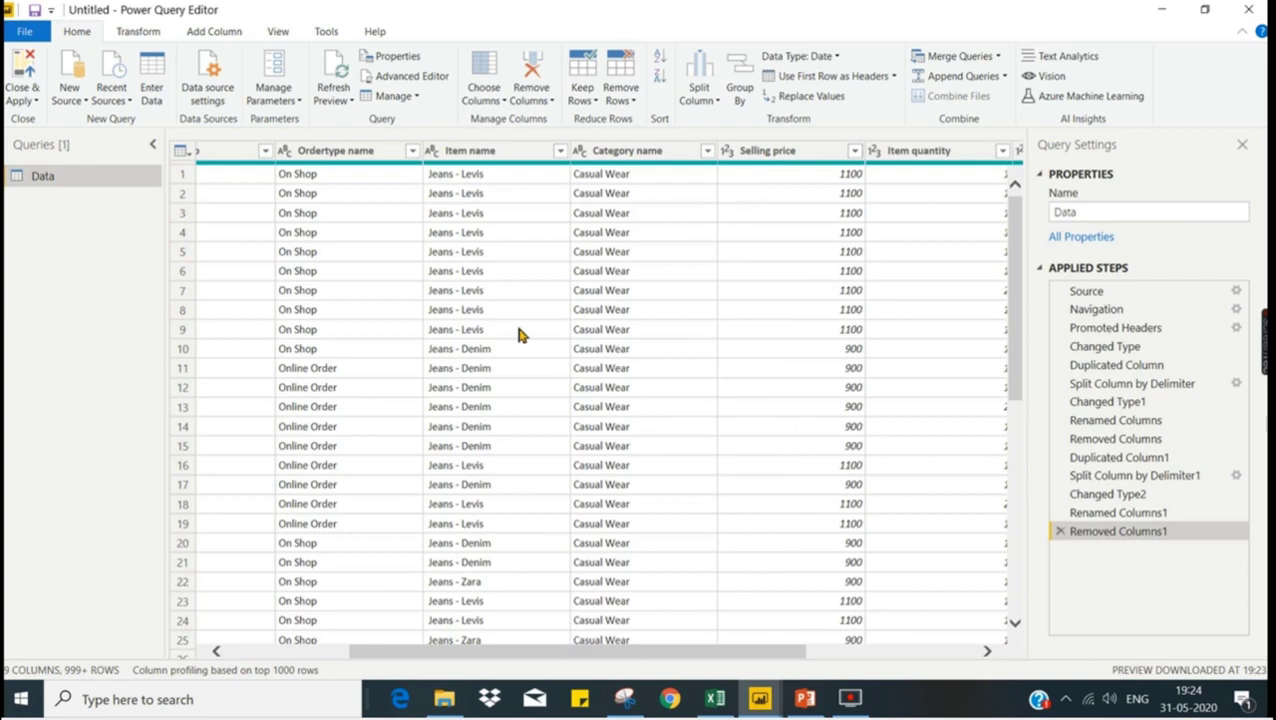
click(481, 158)
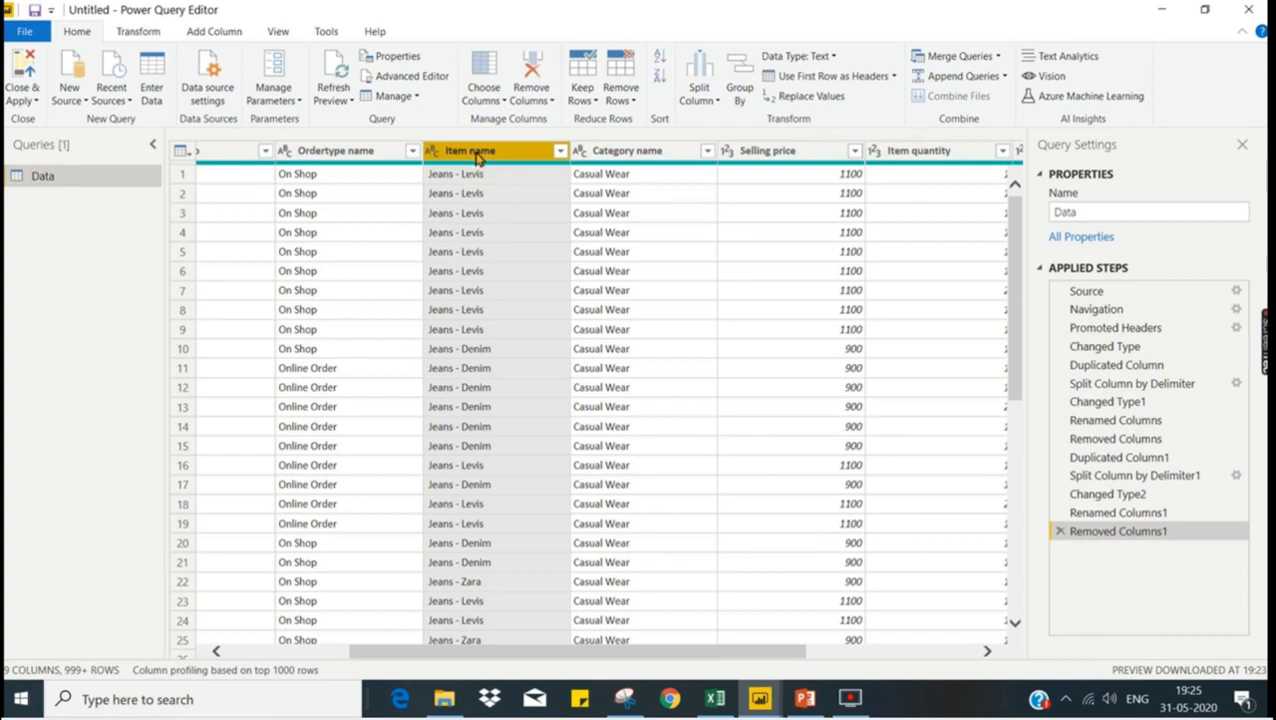
right_click(478, 158)
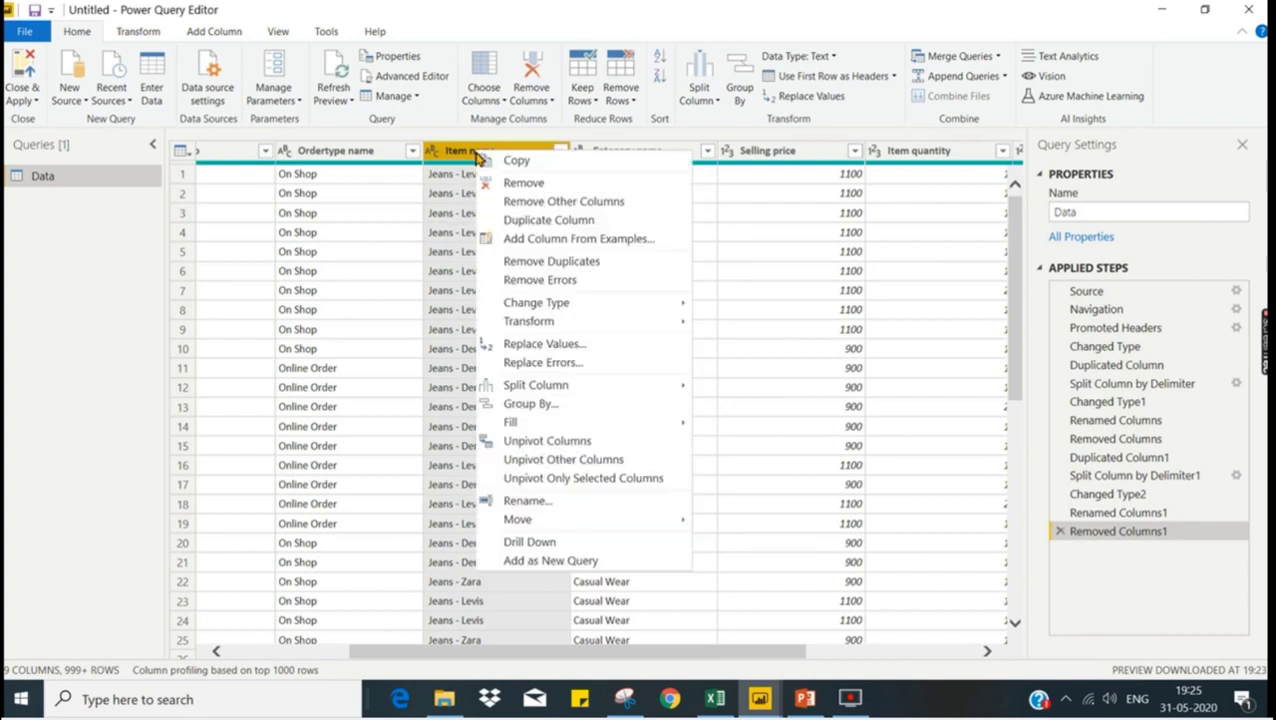
click(543, 222)
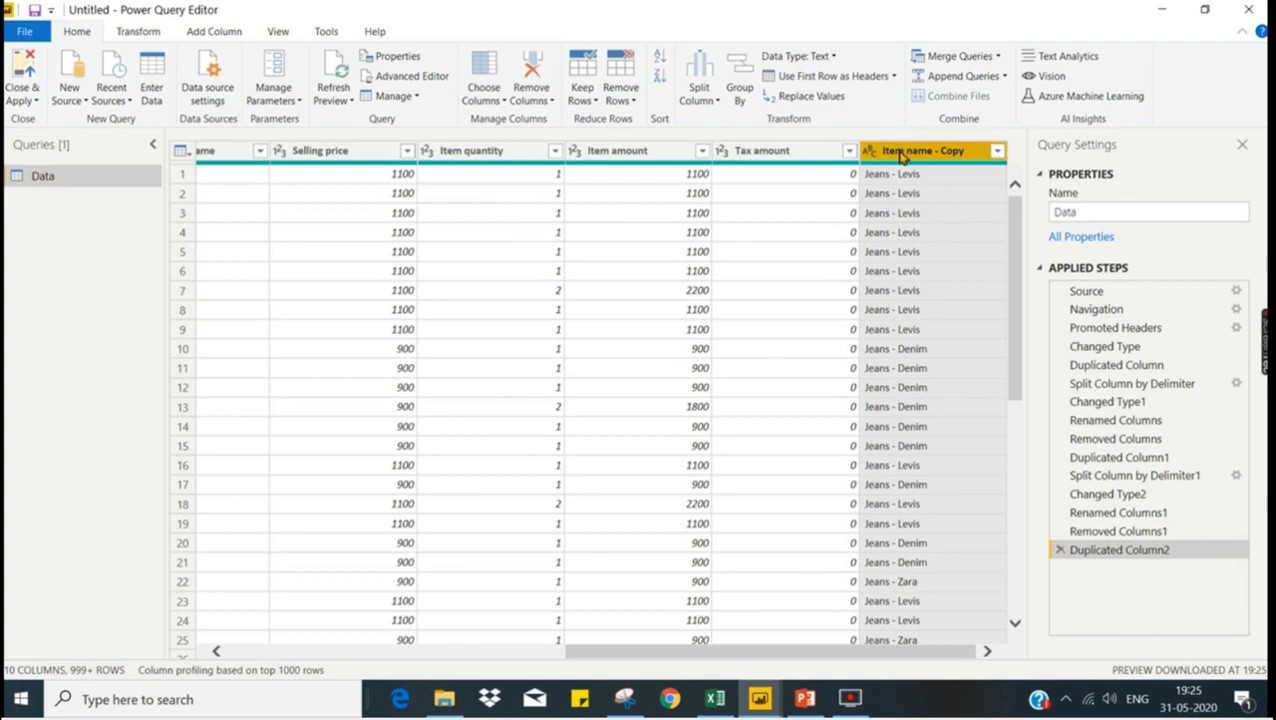
Step: Split Item name - Copy by the custom delimiter '-' at each occurrence
right_click(901, 155)
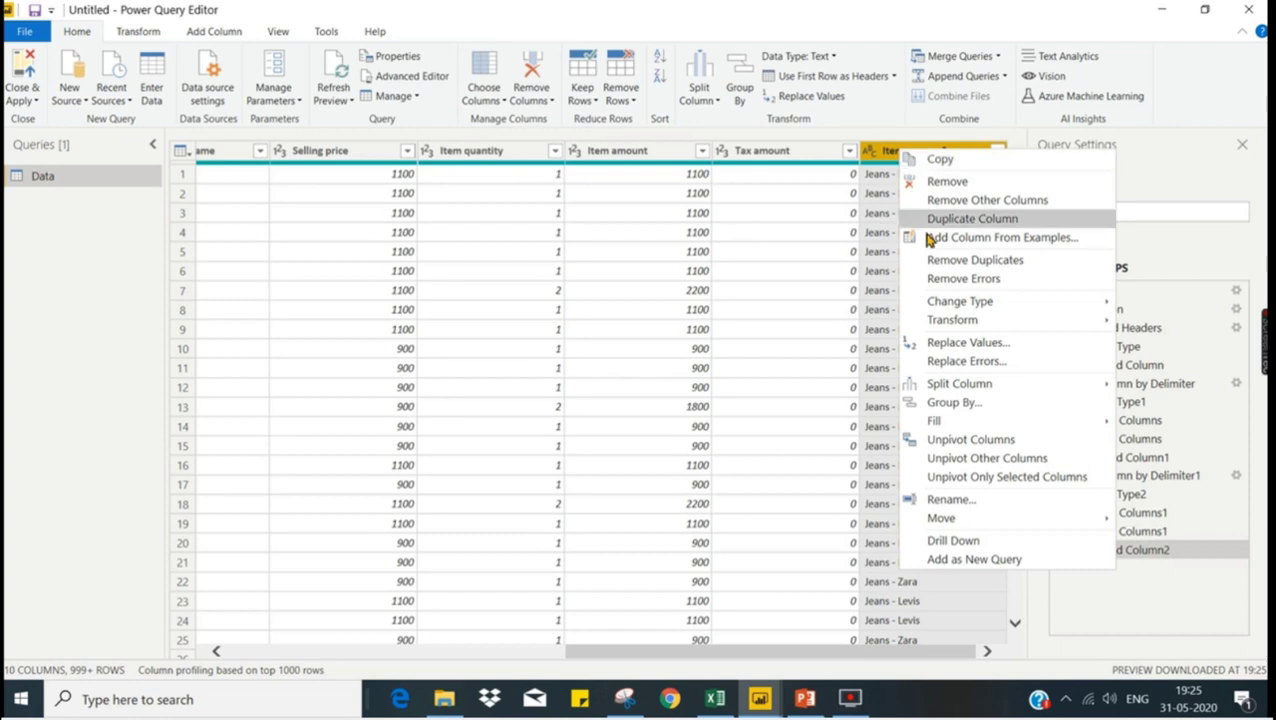
mouse_move(968, 384)
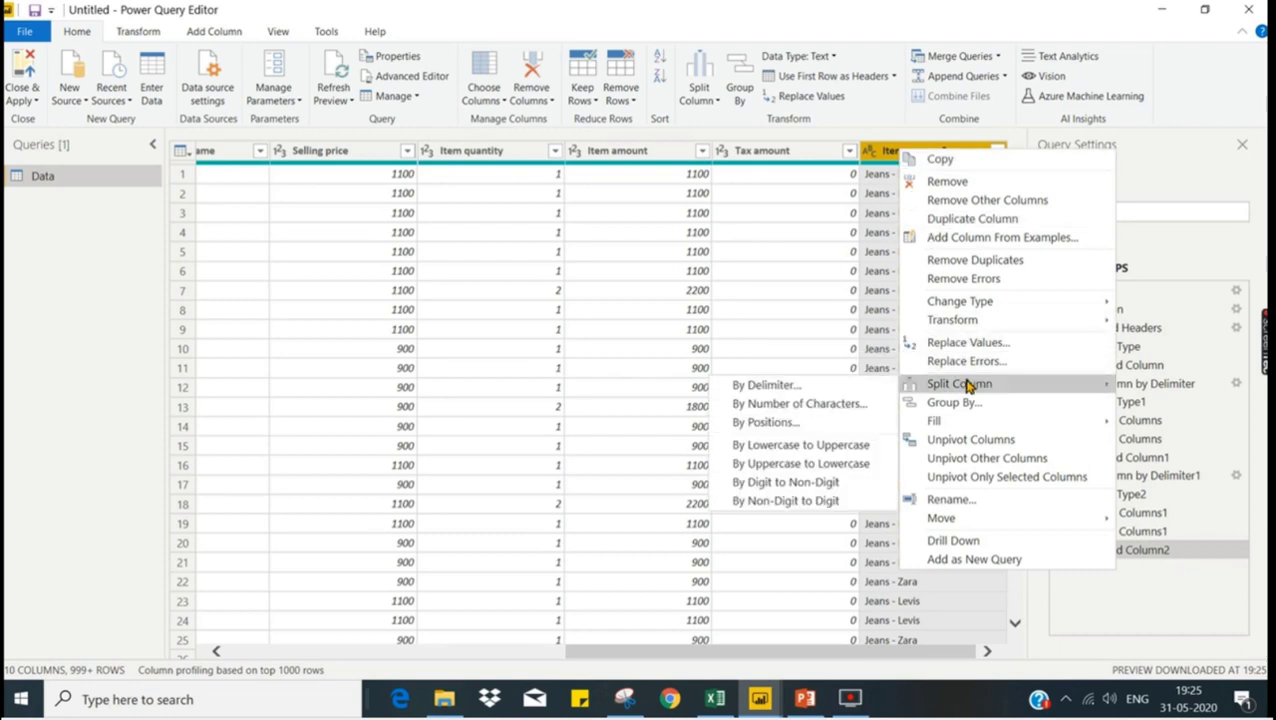
click(843, 386)
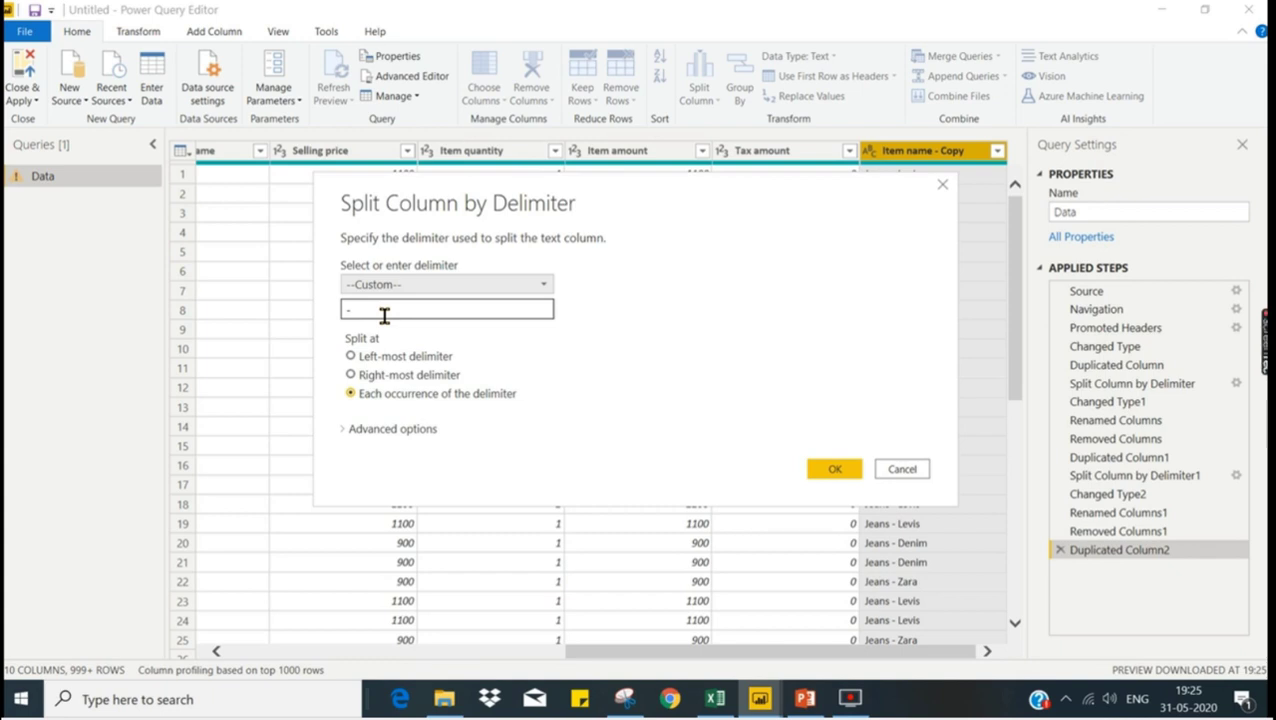
click(838, 471)
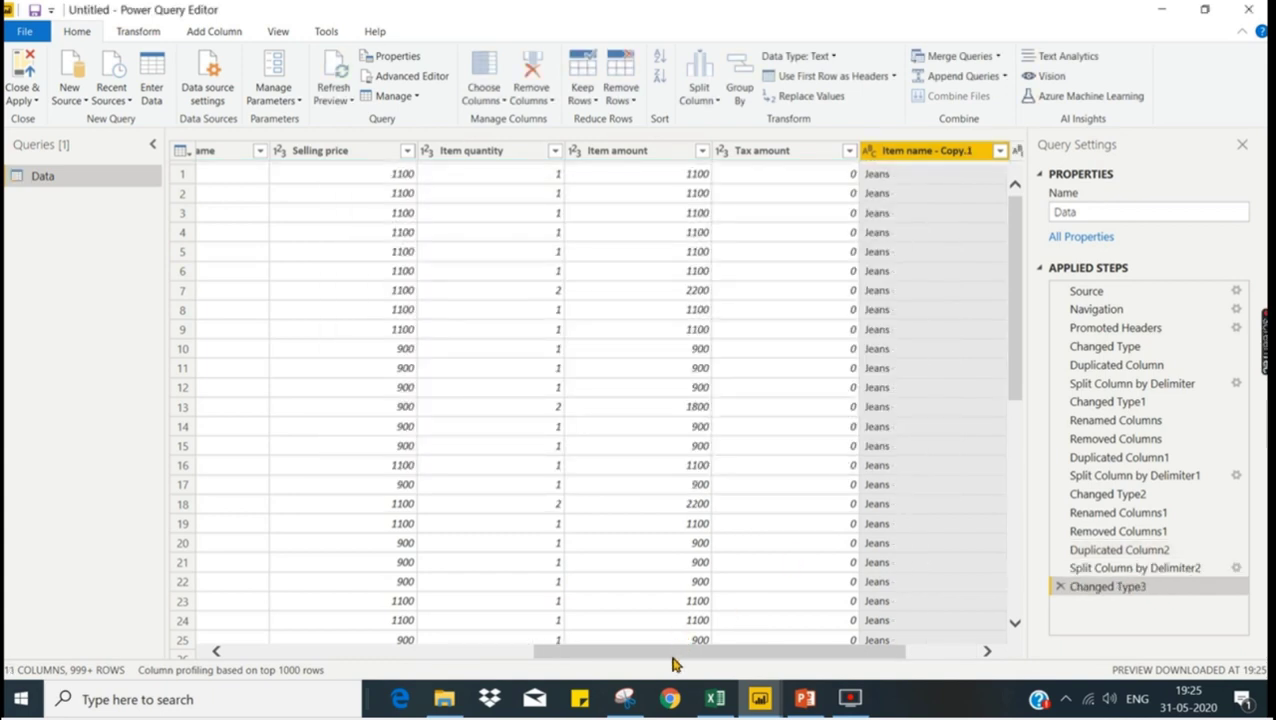
Step: Rename the Item name - Copy.2 column to Brand, then Close & Apply the query changes
drag(673, 655, 889, 655)
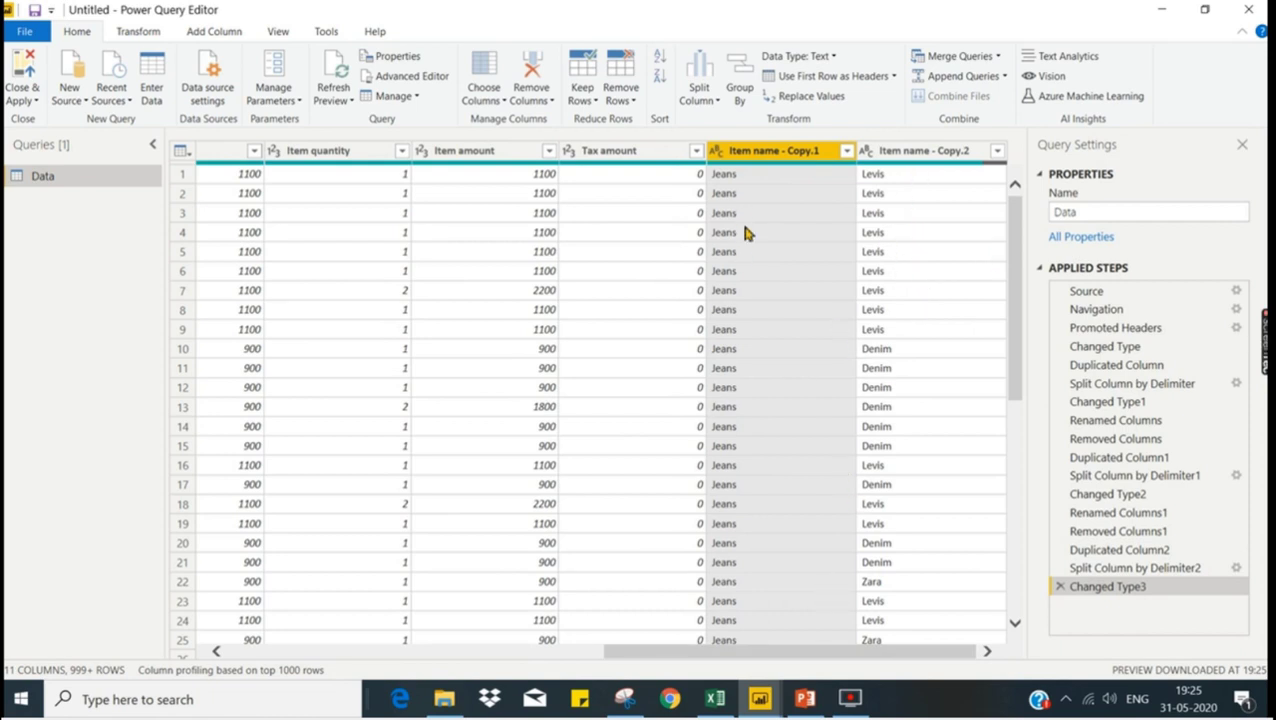
double_click(901, 151)
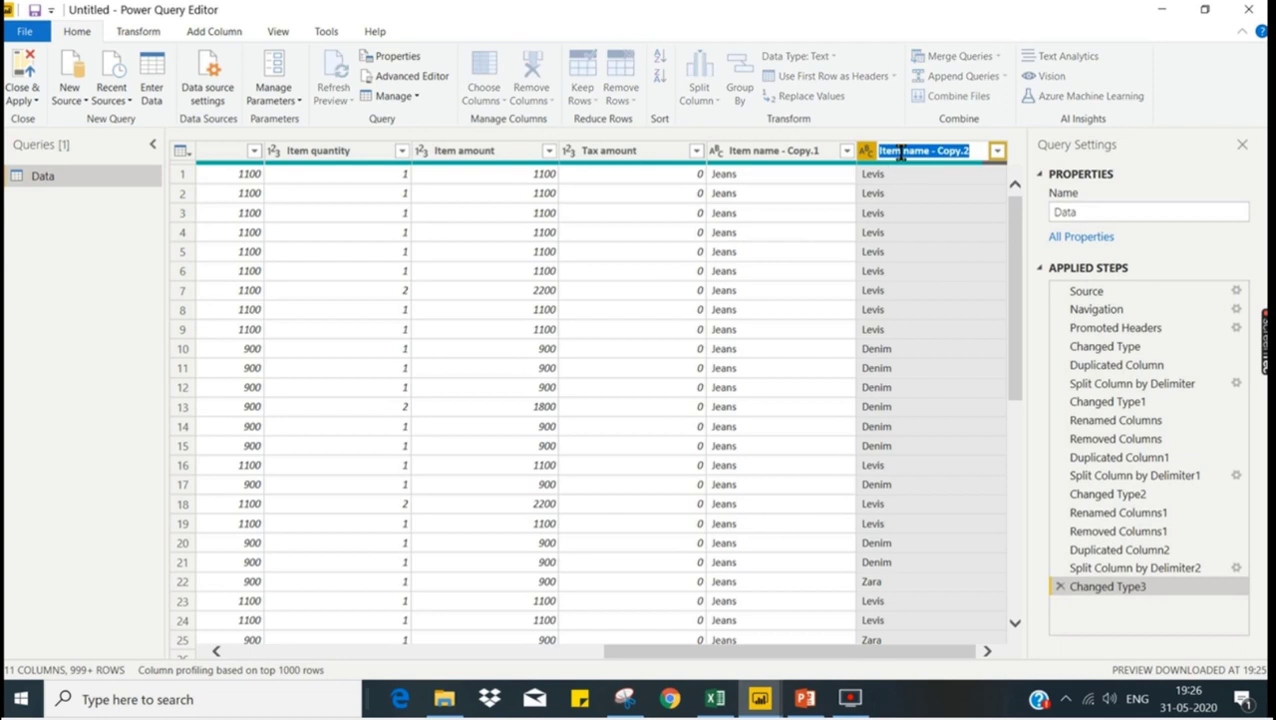
text(Bra)
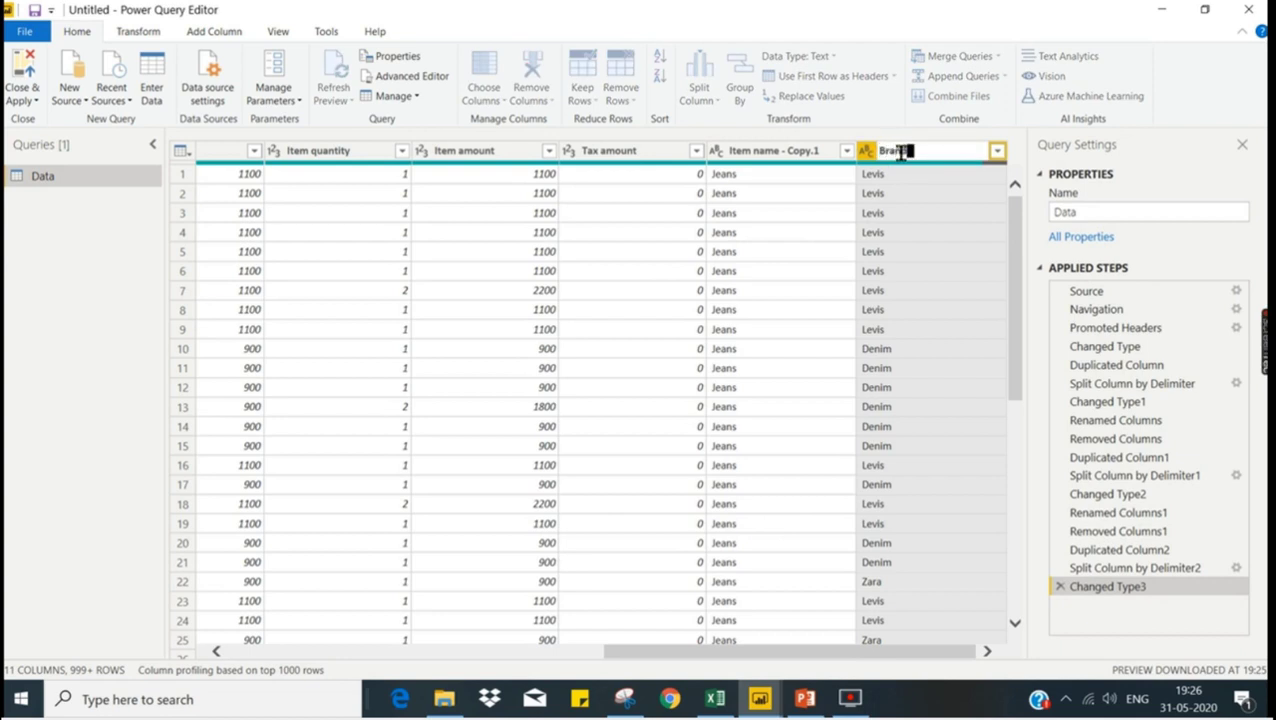
text(nd)
key(Return)
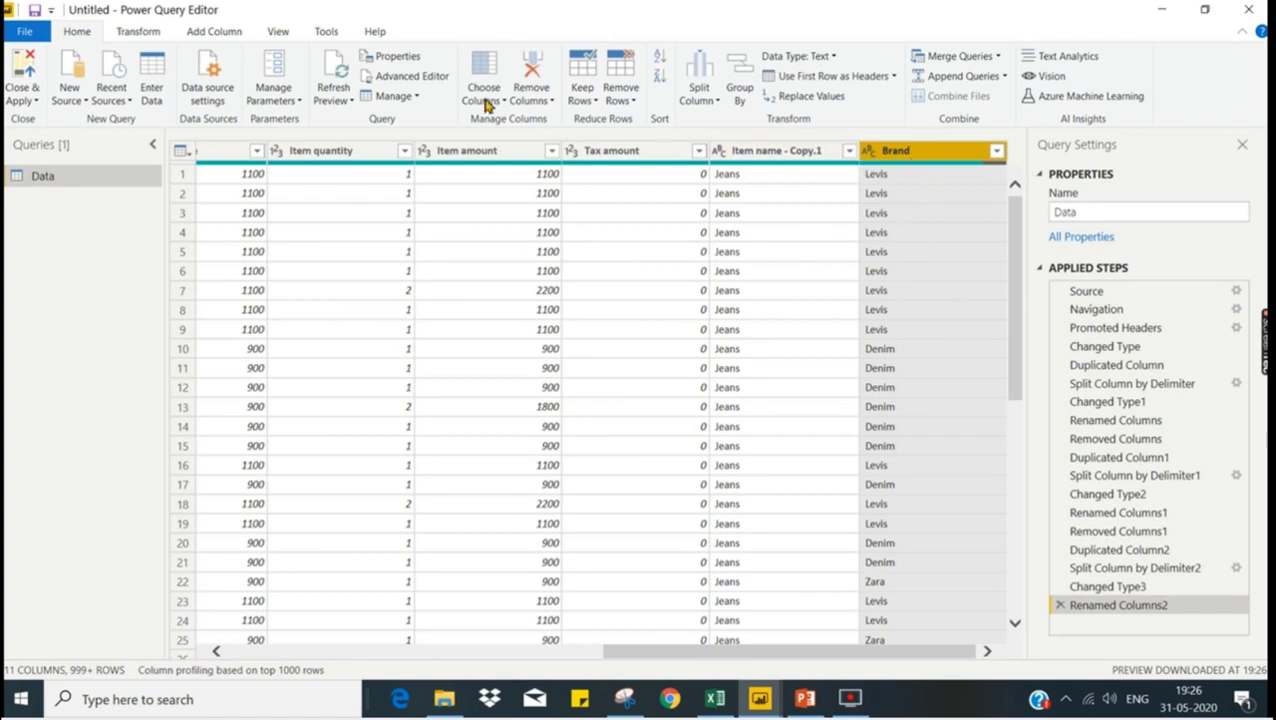
click(22, 101)
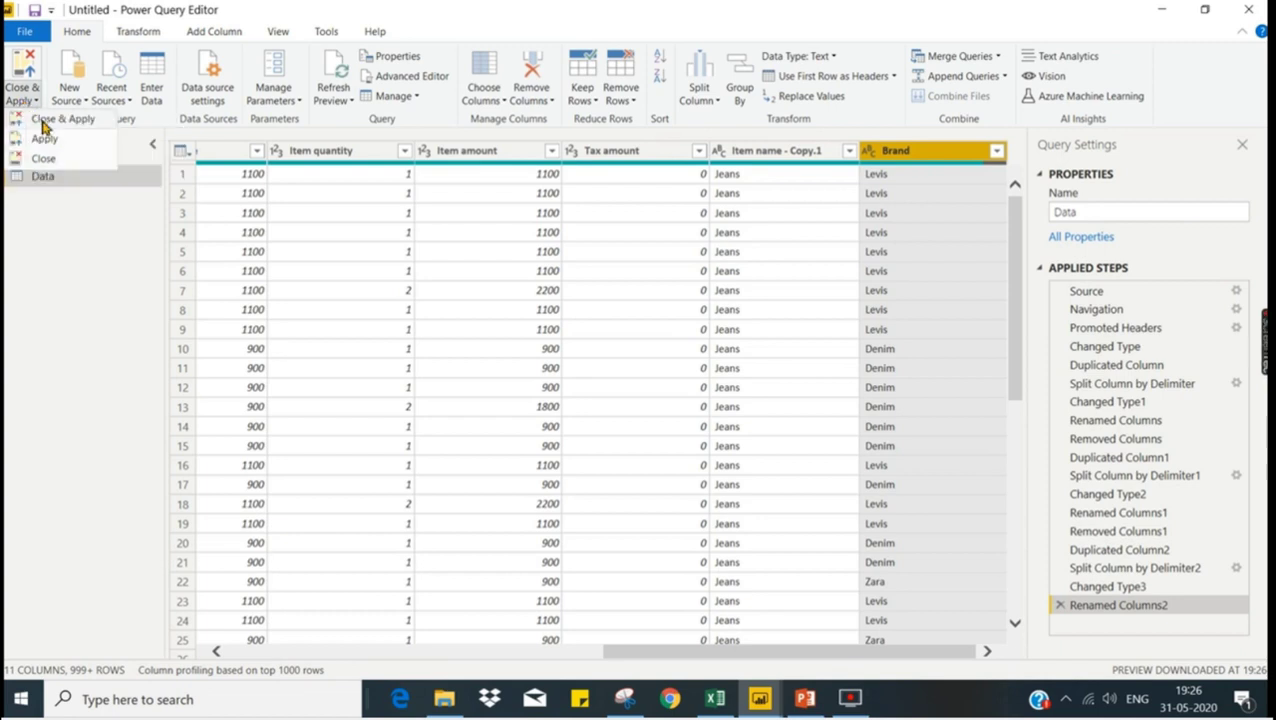
click(43, 125)
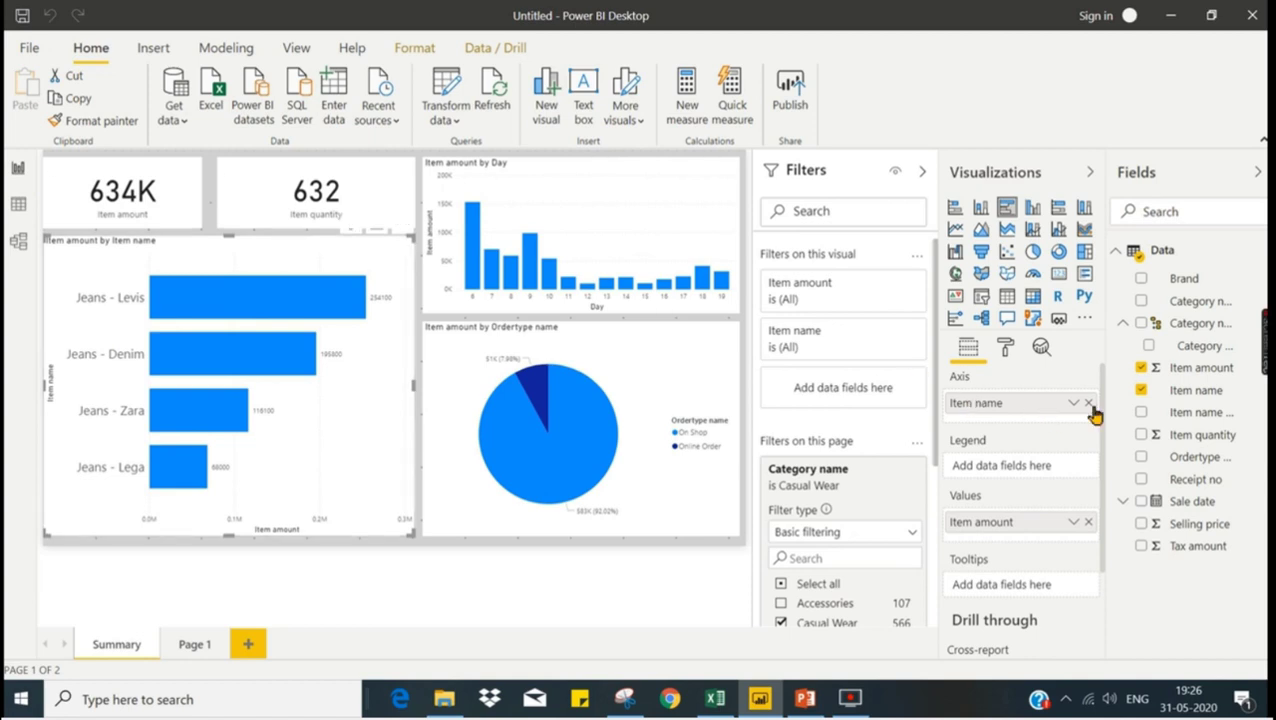
Step: Replace Item name with Brand on the bar chart's axis
click(1088, 402)
click(1141, 280)
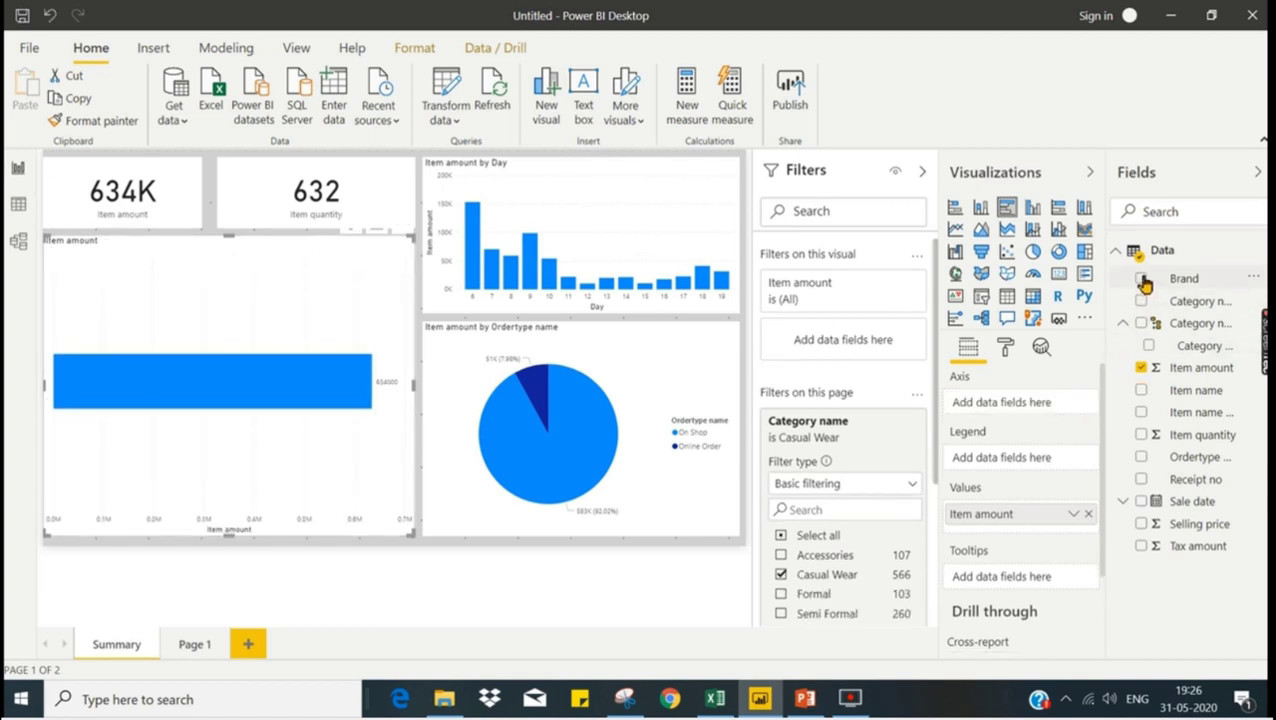